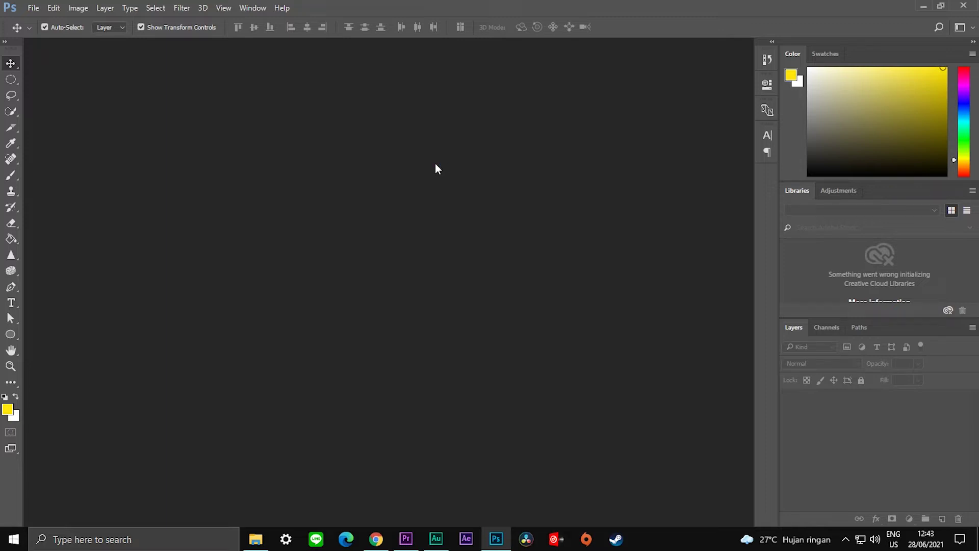
- Create Untitled-1 at 1920×1080 px, 72 ppi, with Transparent background contents
left_click(34, 10)
left_click(42, 20)
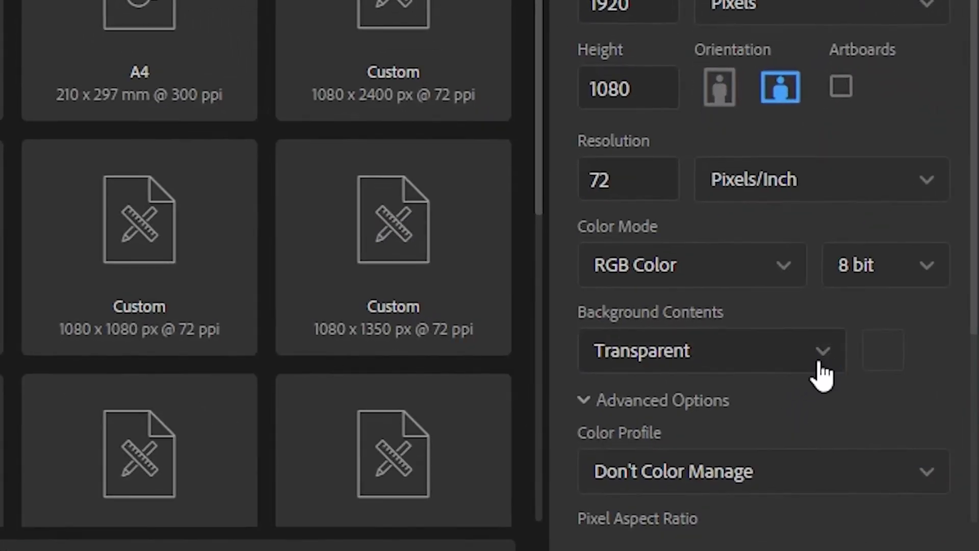
left_click(820, 364)
left_click(828, 367)
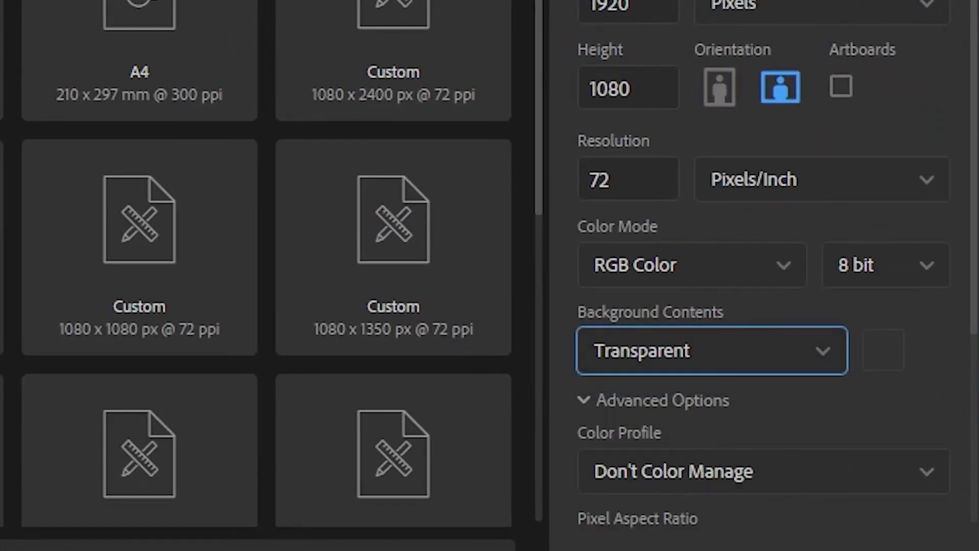
key("Return")
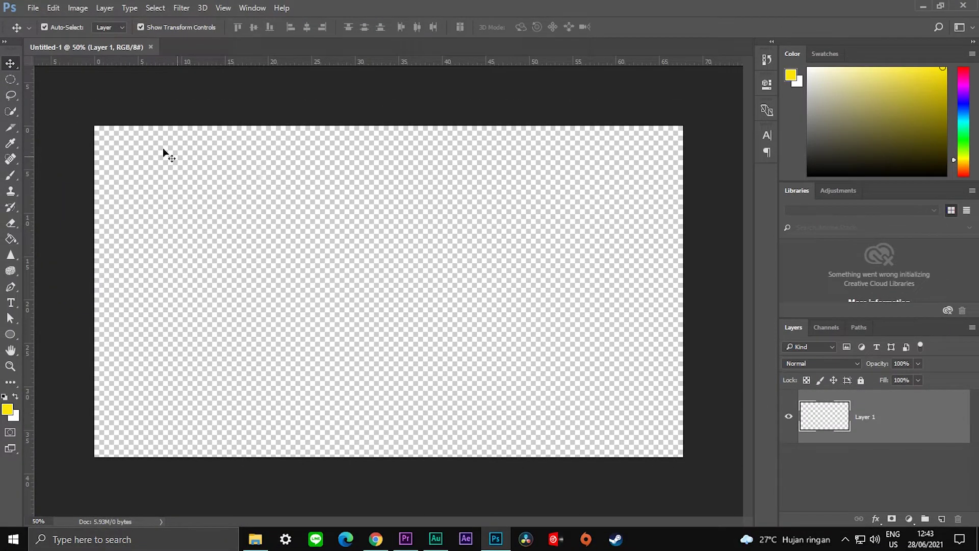
- Switch to the Brush tool with a soft round 37 px tip at 0% hardness
left_click(10, 176)
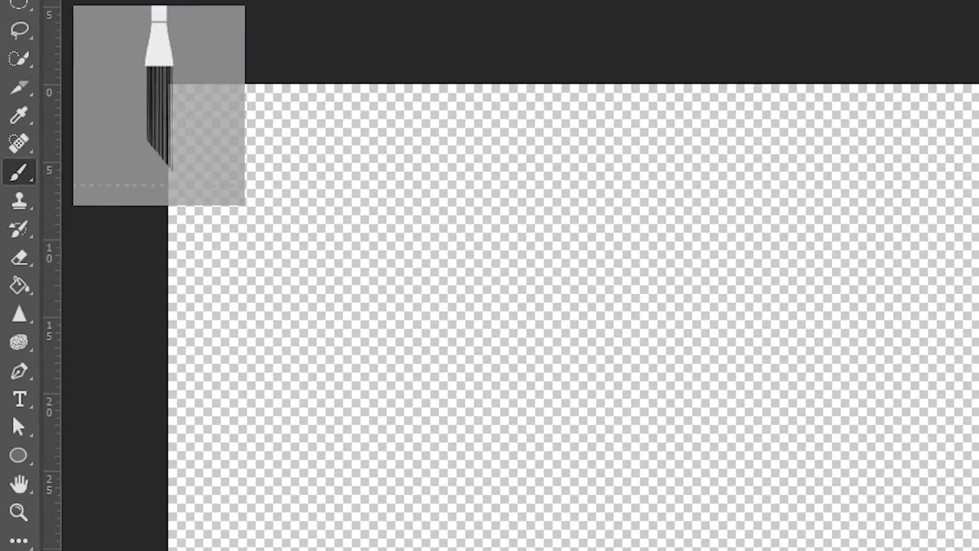
left_click(56, 27)
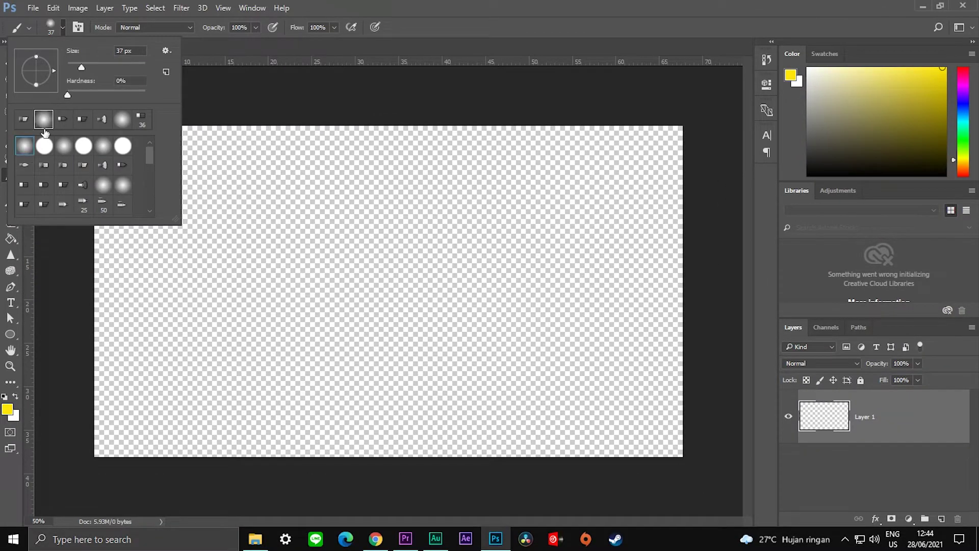
left_click(63, 28)
- Paint a trial yellow oval on the canvas, then undo it with Ctrl+Z
left_click_drag(383, 180, 438, 329)
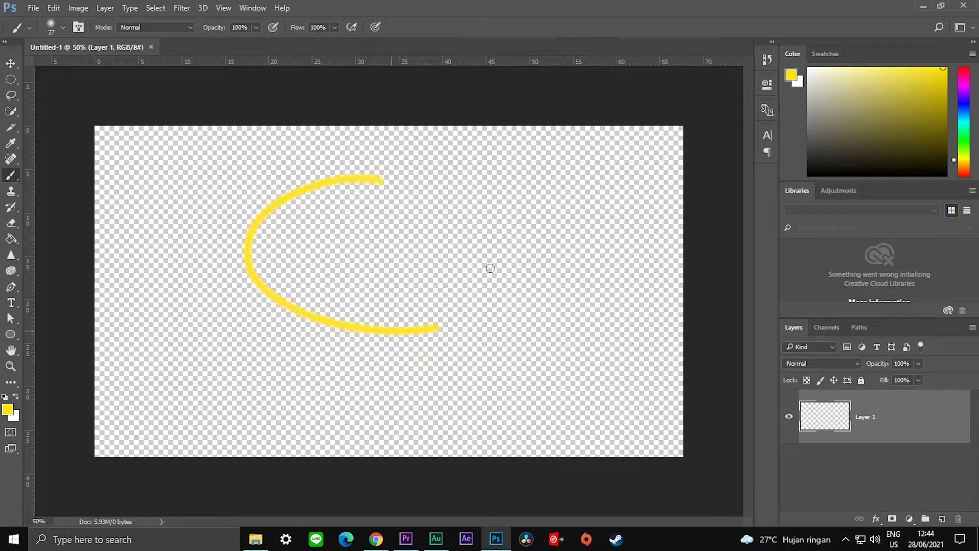
left_click_drag(491, 269, 441, 224)
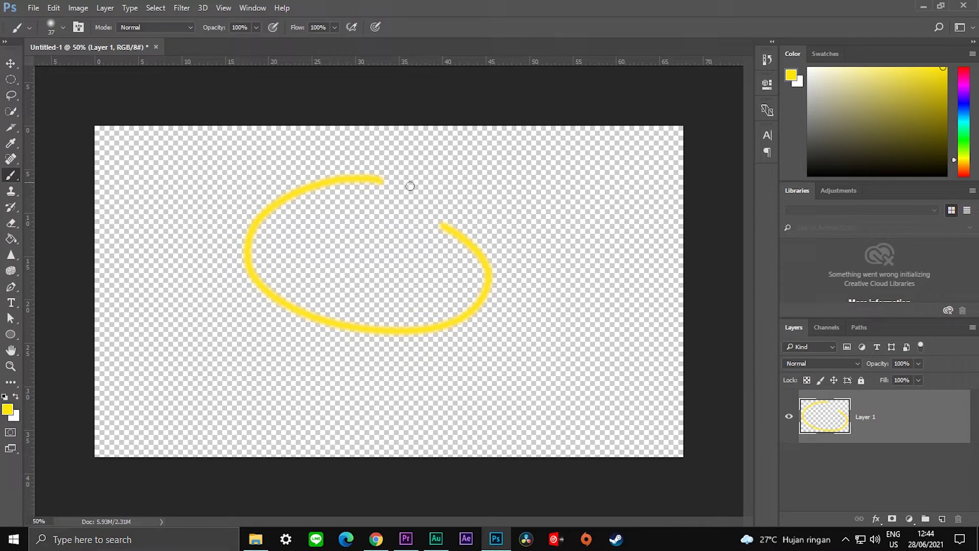
key("ctrl+z")
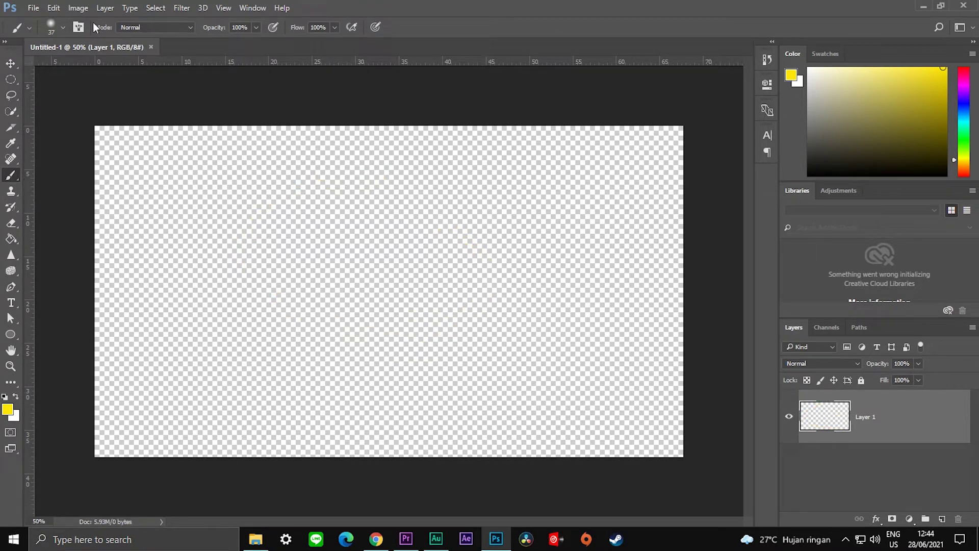
- Compare several bristle tips and settle on a 37 px bristle brush for the marker look
left_click(64, 27)
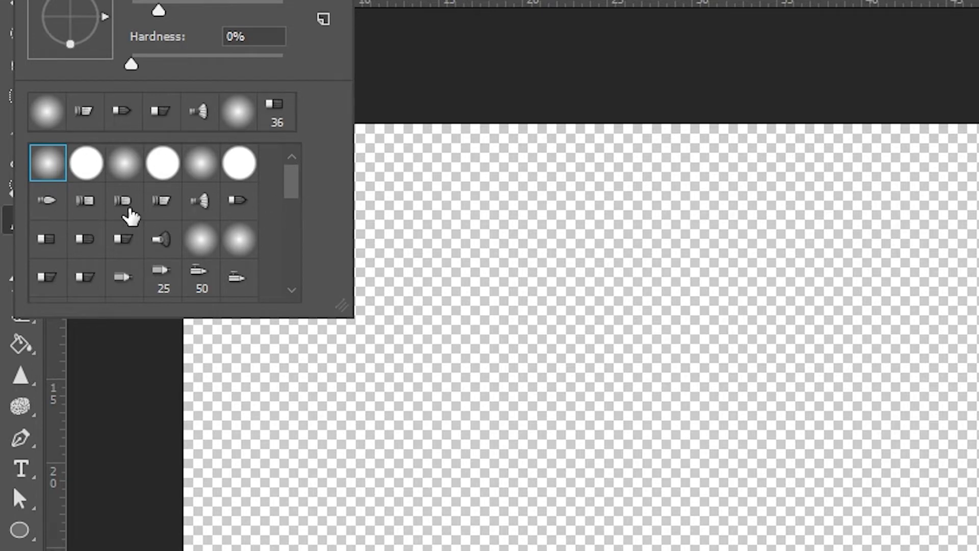
left_click(215, 209)
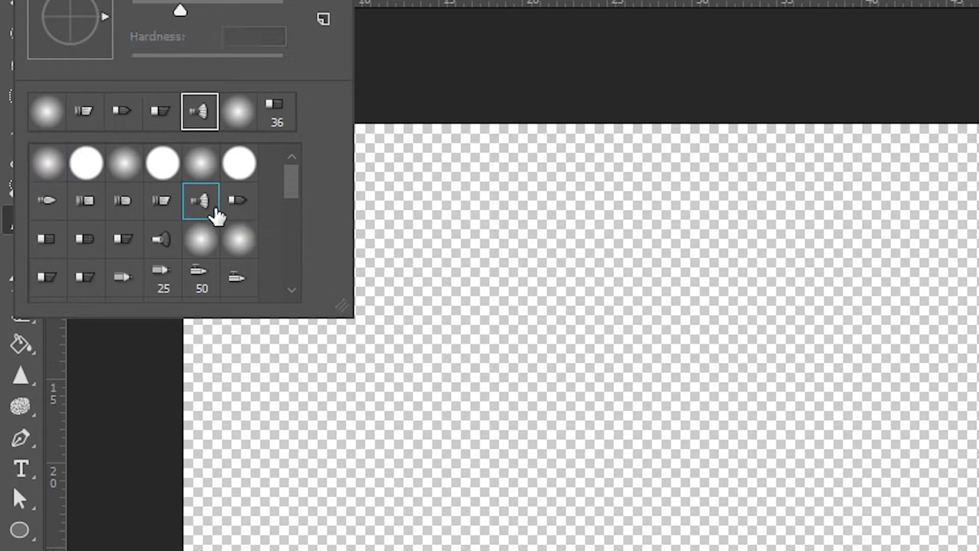
left_click(175, 213)
left_click(140, 214)
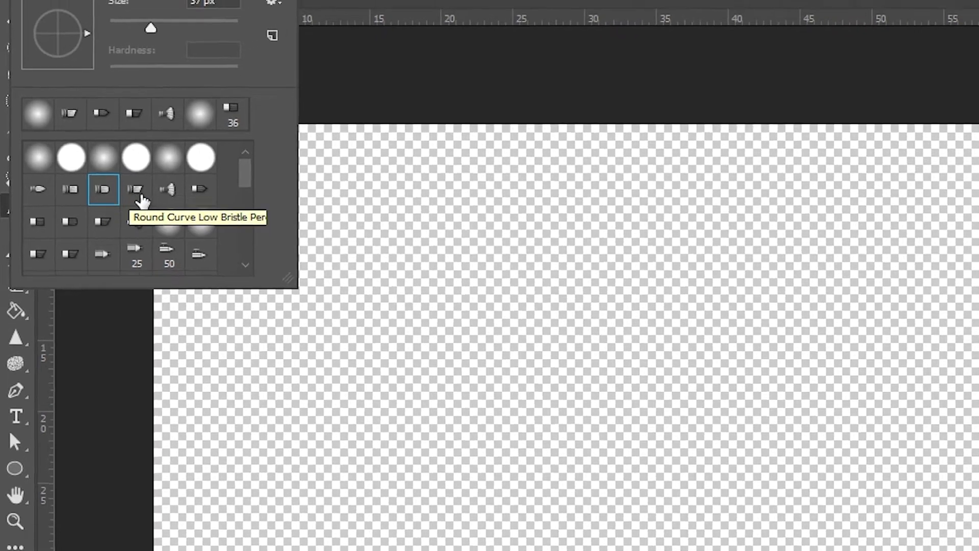
left_click(176, 214)
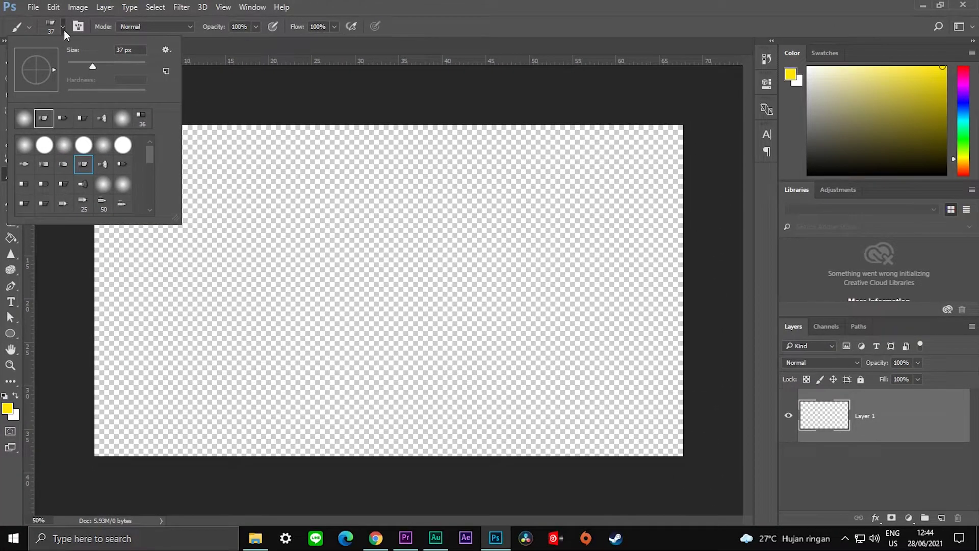
left_click(67, 27)
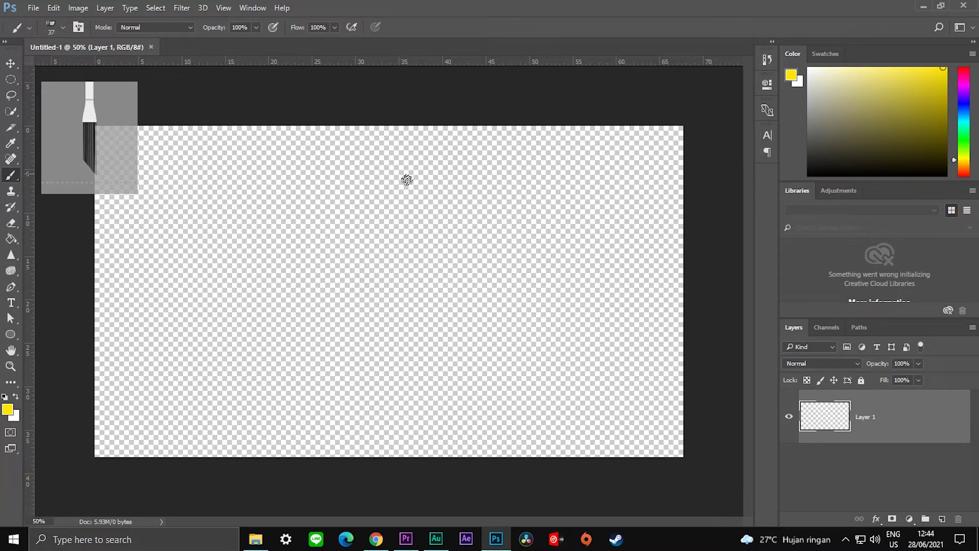
- Paint a thick yellow bristle stroke looping into a near-closed oval, gap at the top
mouse_move(408, 176)
left_mouse_down()
mouse_move(215, 294)
mouse_move(431, 204)
left_mouse_up()
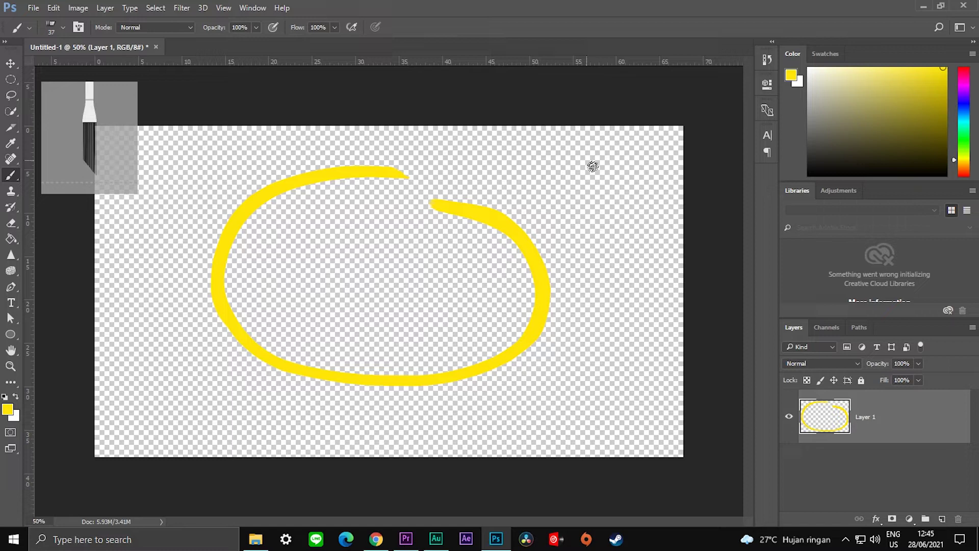
- Save the yellow oval drawing as a PNG image using File > Save As
left_click(54, 8)
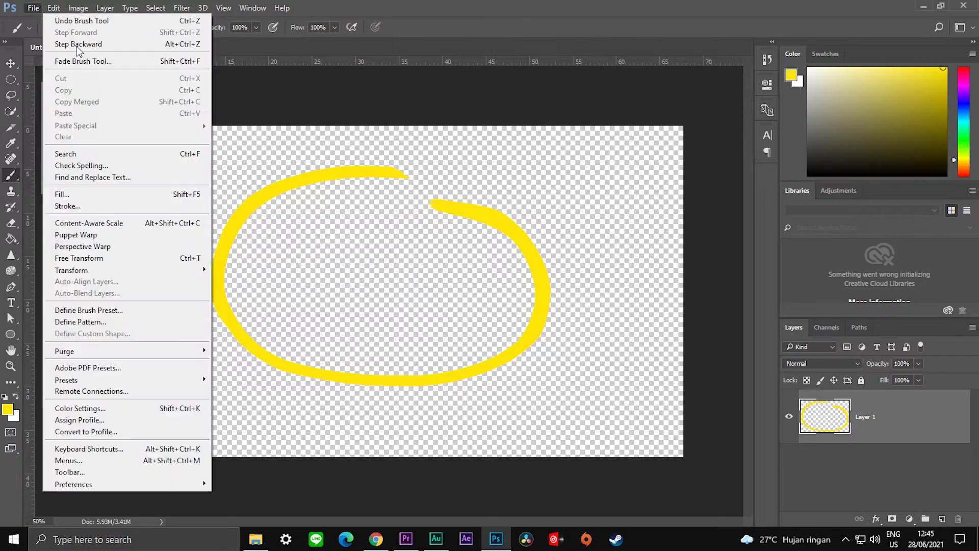
key("Escape")
left_click(33, 8)
left_click(50, 146)
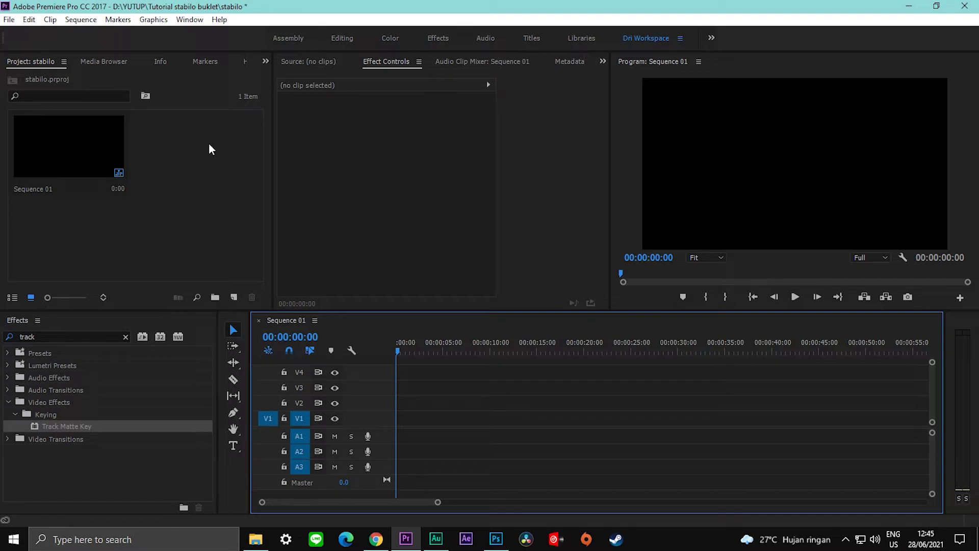
- Import hlgt.png from the tutorial folder into the Project panel and drop it onto V1
left_click(255, 540)
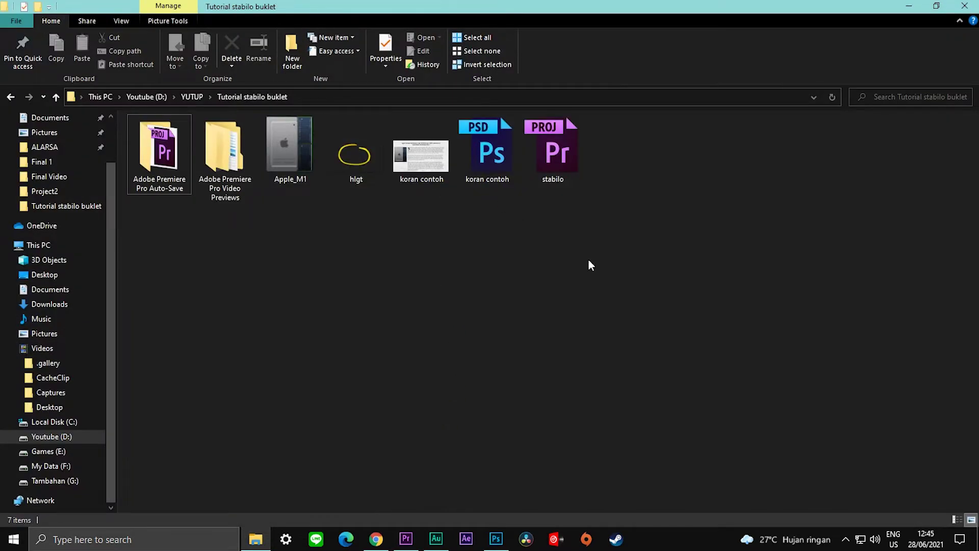
left_click_drag(360, 156, 469, 414)
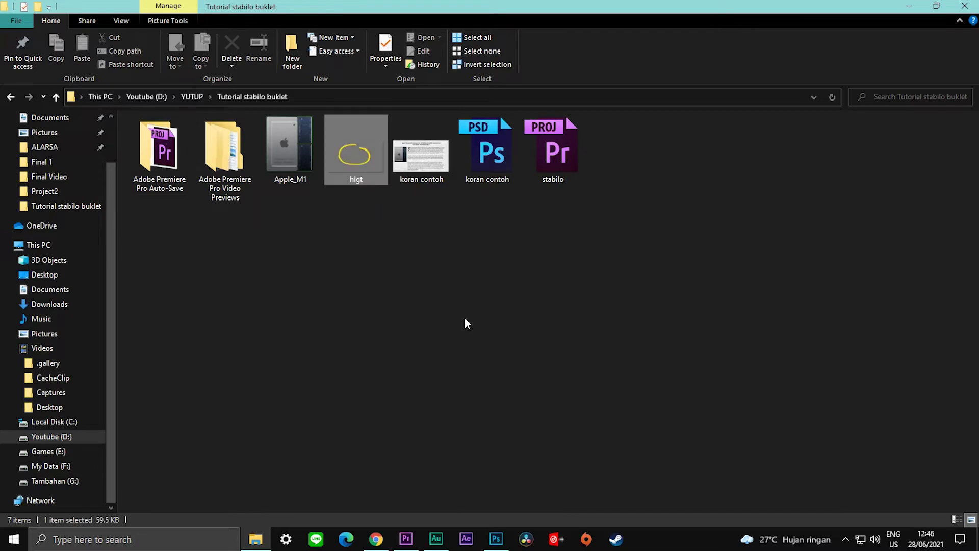
mouse_move(356, 184)
left_mouse_down()
mouse_move(405, 489)
mouse_move(232, 221)
left_mouse_up()
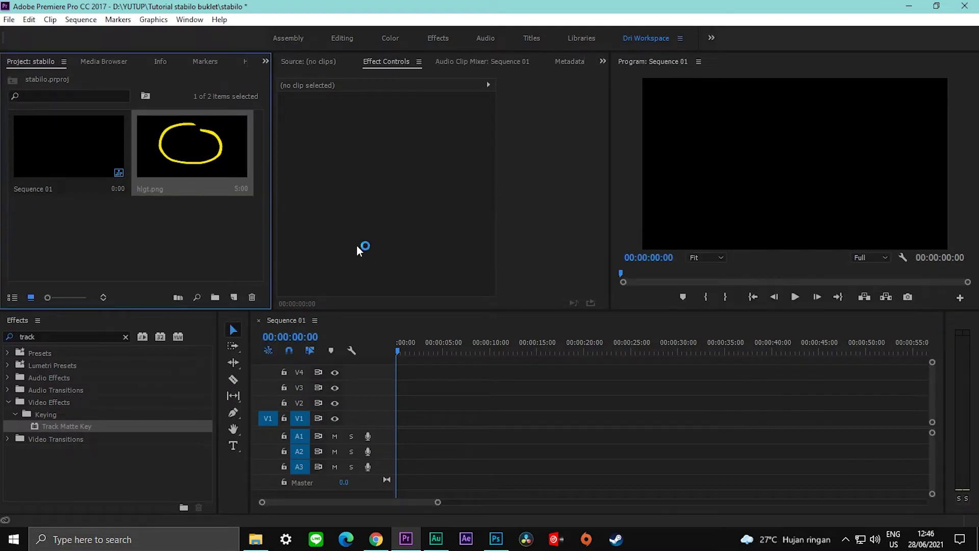
left_click_drag(219, 153, 410, 423)
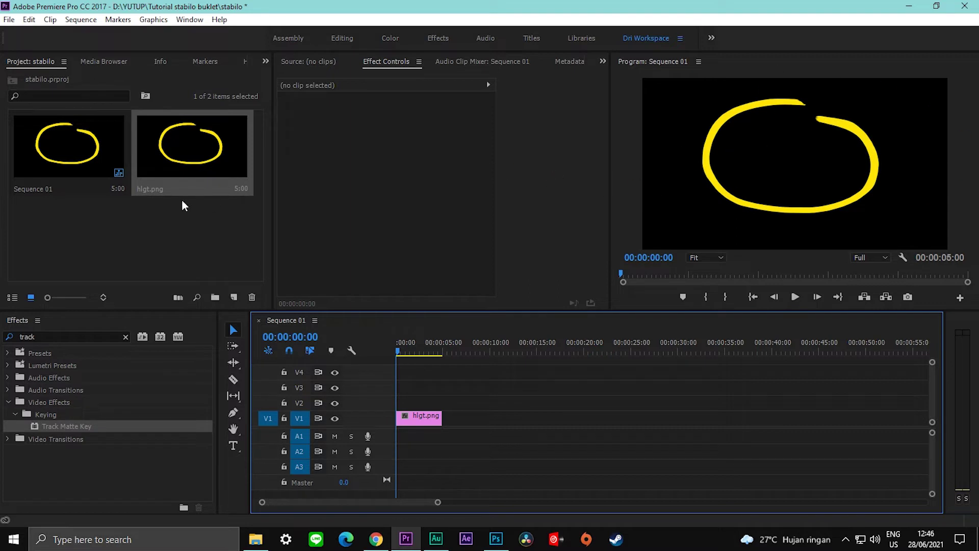
left_click(193, 168)
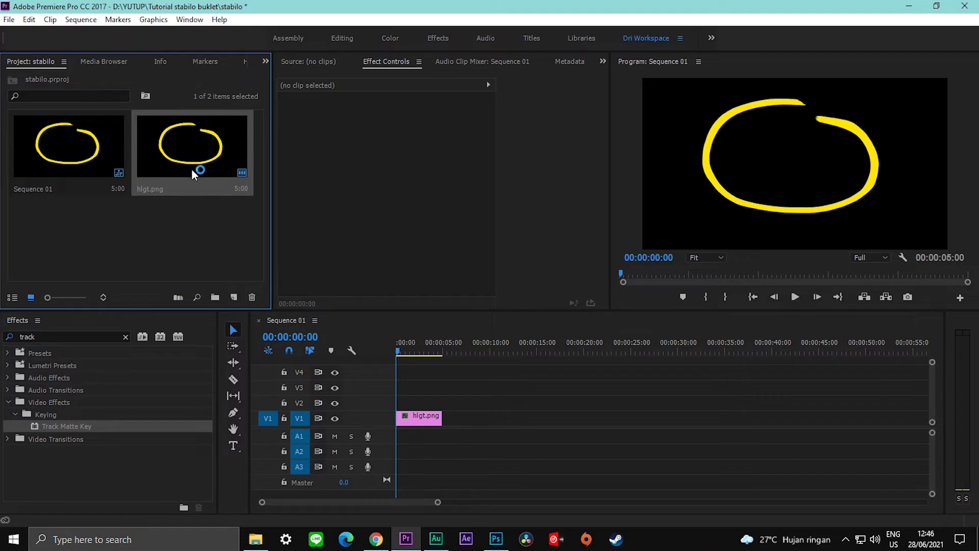
- Delete hlgt.png from V1, then import koran contoh.jpg and place it at V1's start
left_click(436, 423)
key("Delete")
left_click(255, 539)
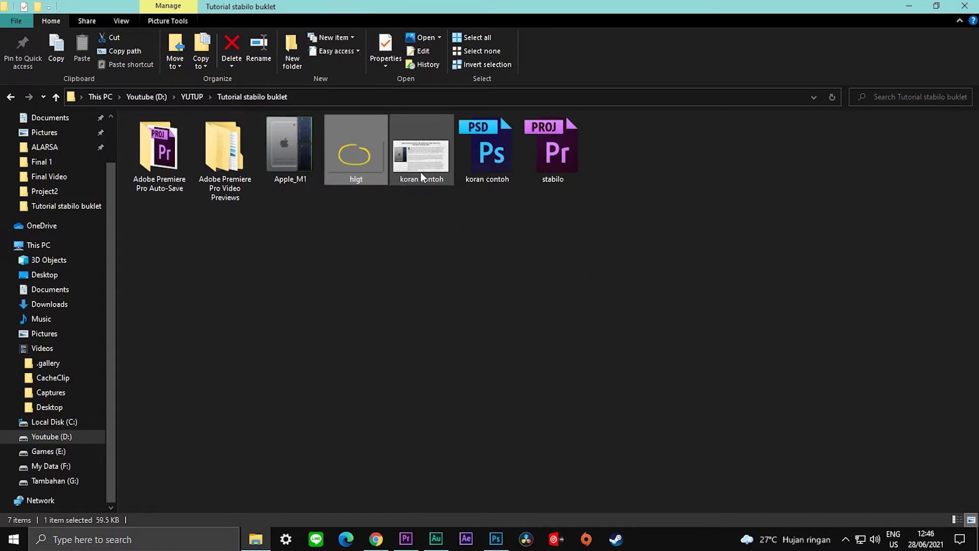
left_click_drag(411, 156, 408, 542)
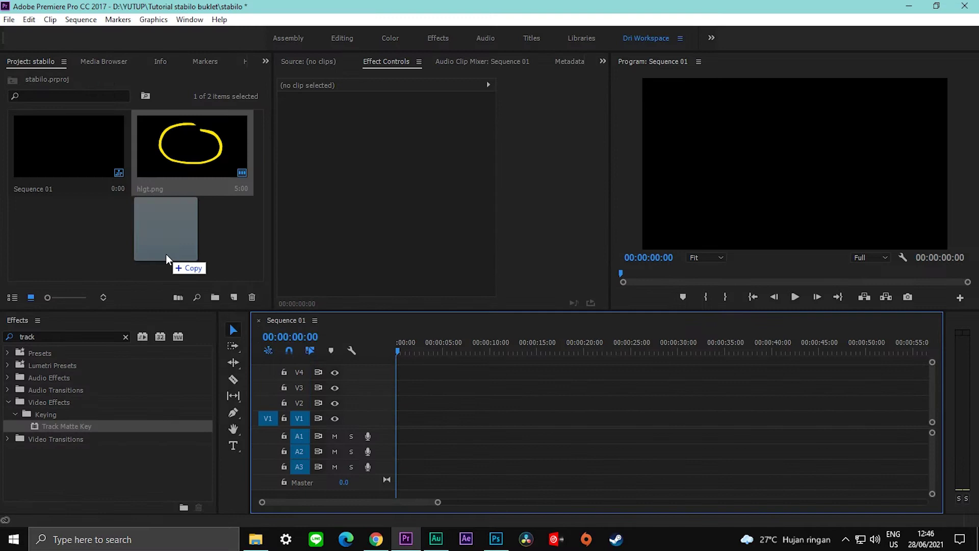
left_click_drag(408, 542, 166, 259)
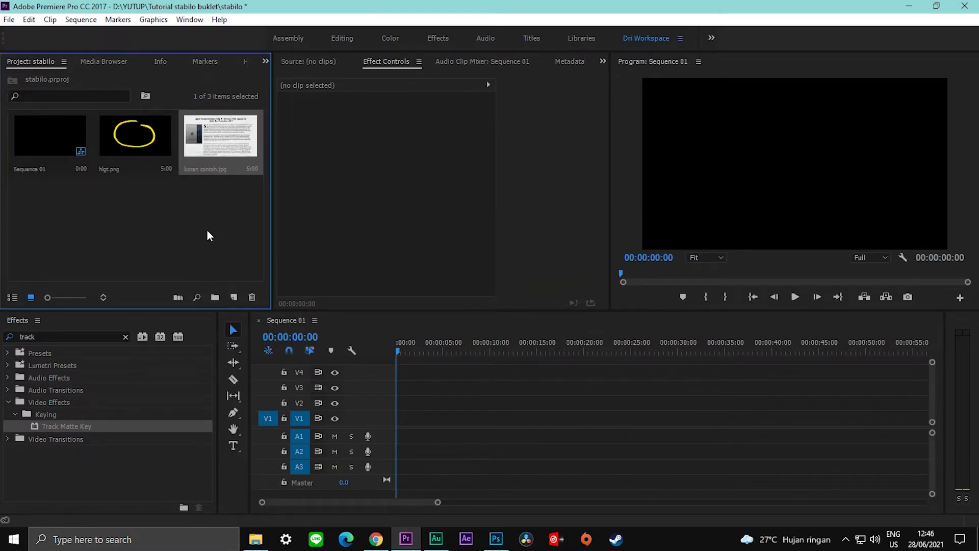
left_click_drag(225, 148, 416, 419)
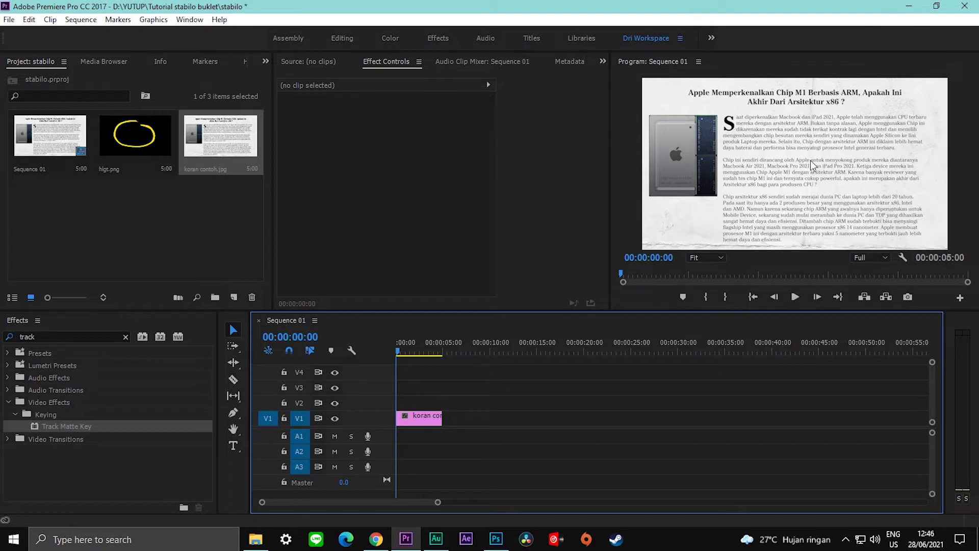
- Put hlgt.png above the article and turn off Uniform Scale to flatten it to 43.6 × 16.4
left_click_drag(141, 140, 134, 141)
left_click_drag(112, 132, 420, 404)
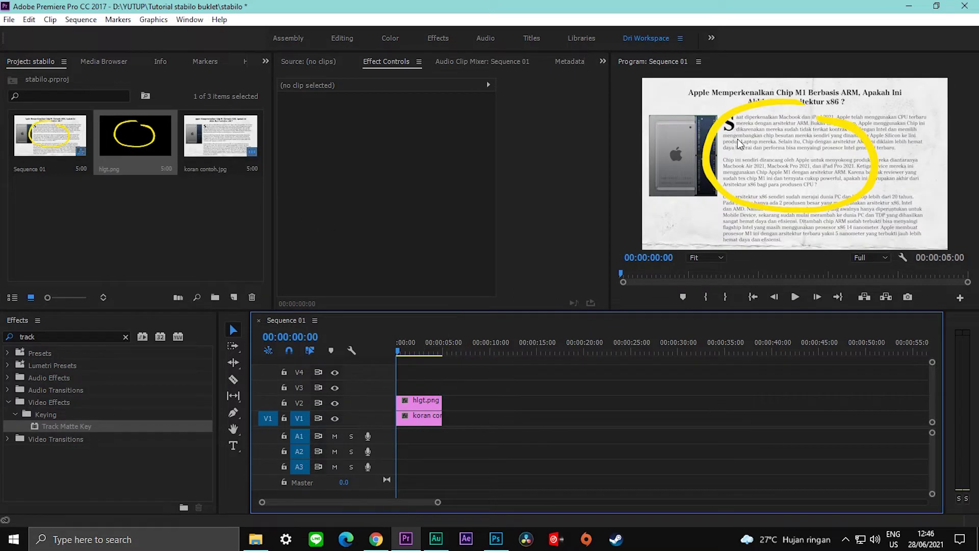
left_click(764, 162)
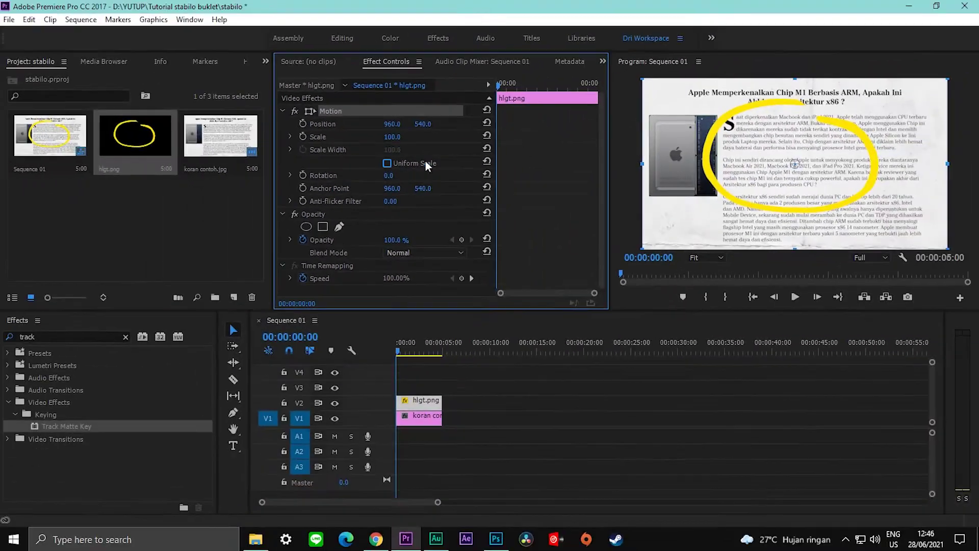
left_click(387, 163)
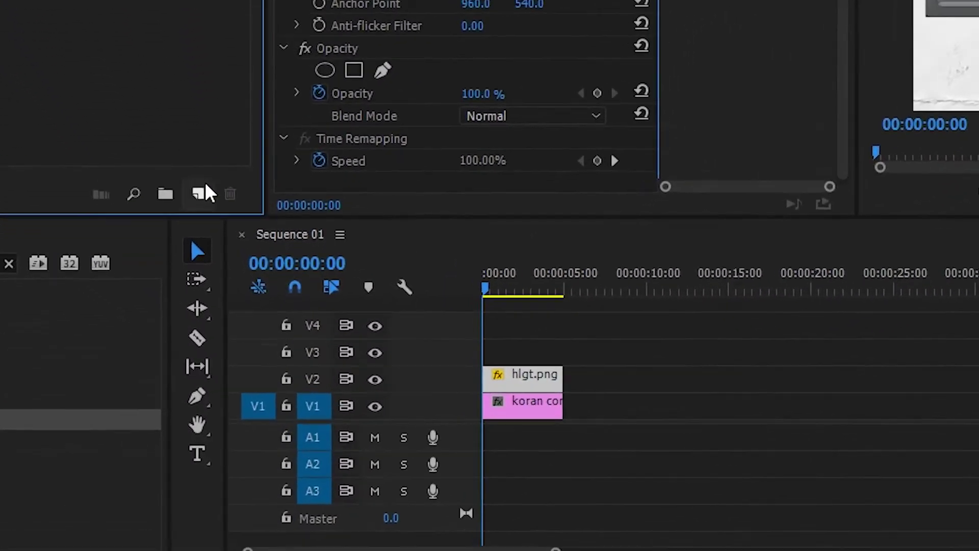
left_click(234, 296)
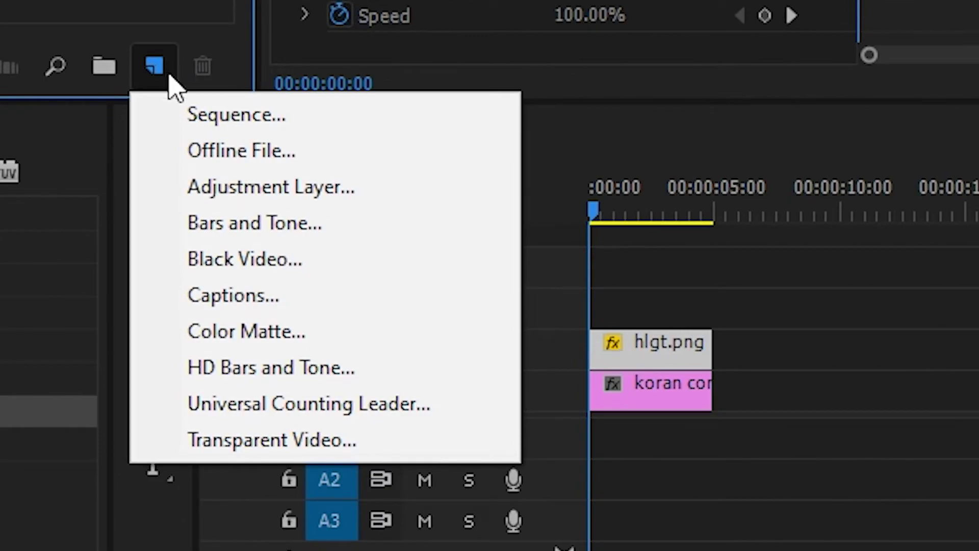
- Create a 1920×1080 Transparent Video item and place it on V3 above hlgt.png
left_click(347, 449)
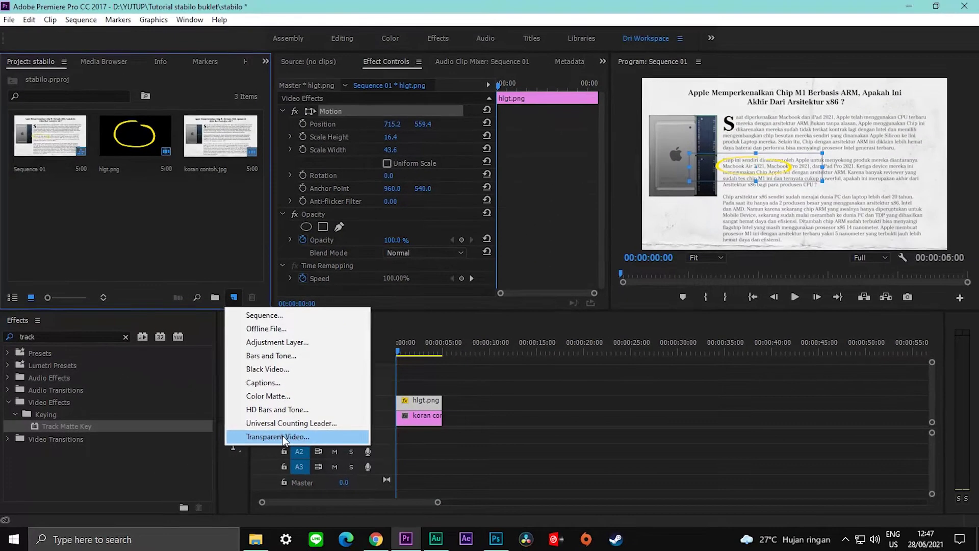
left_click(283, 436)
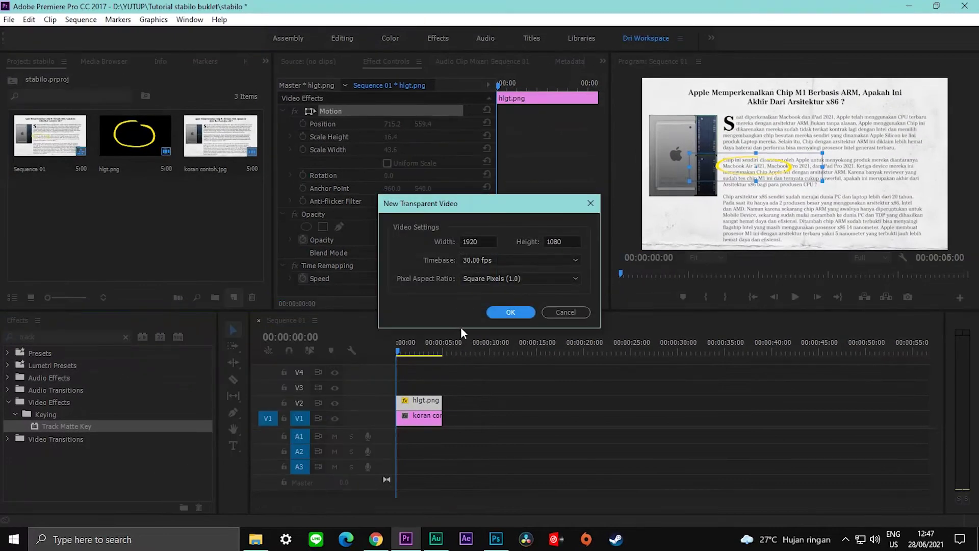
left_click(505, 312)
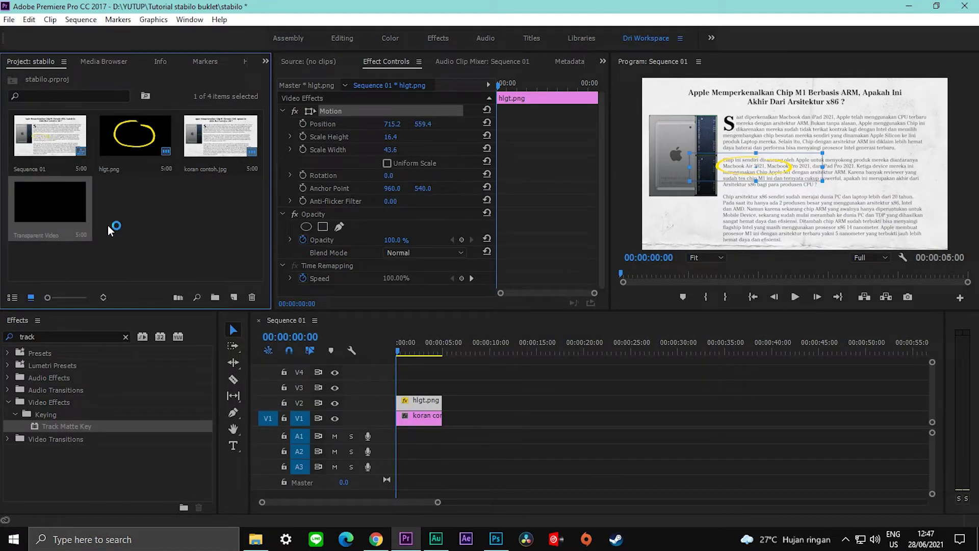
mouse_move(56, 203)
left_mouse_down()
mouse_move(428, 389)
mouse_move(398, 389)
left_mouse_up()
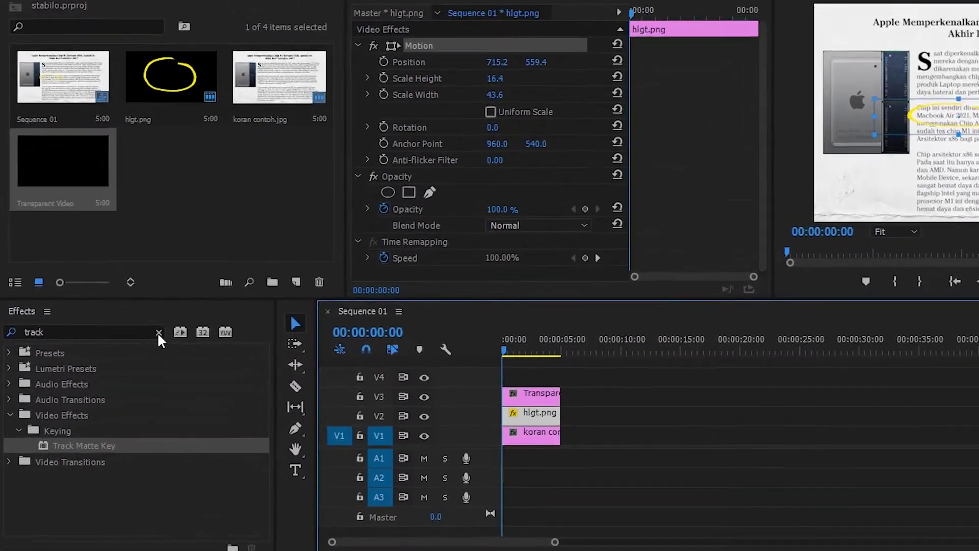
- Search Effects for 'write' and apply Write-on to the Transparent Video clip
left_click(125, 336)
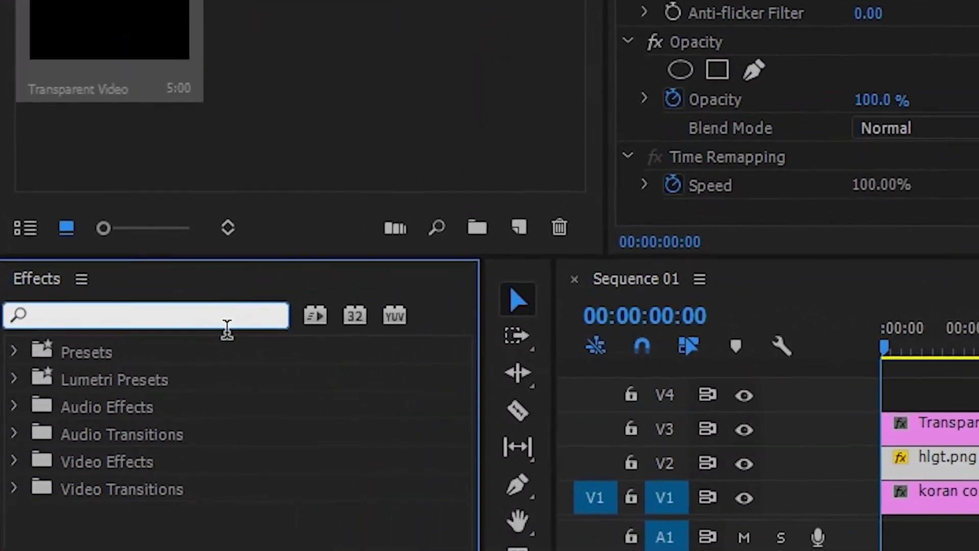
type("w")
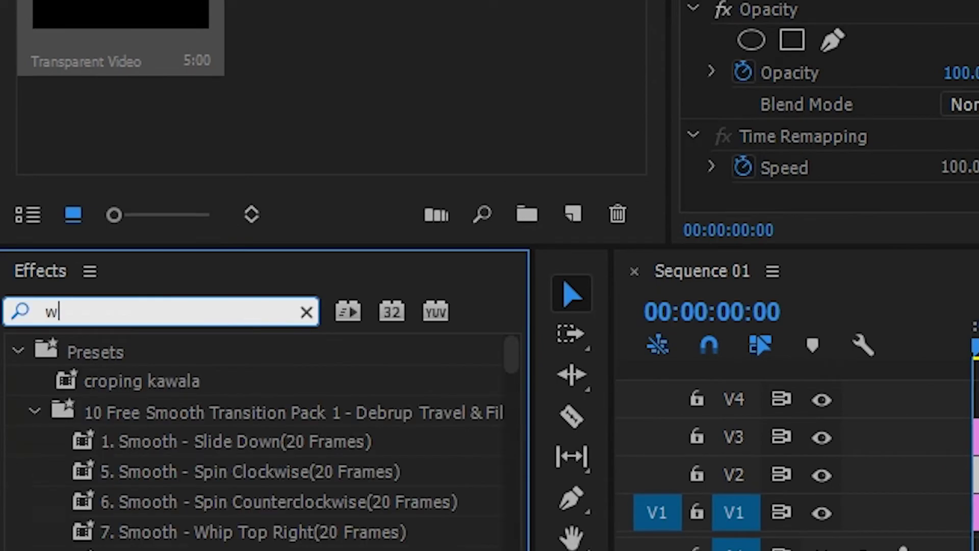
type("rite")
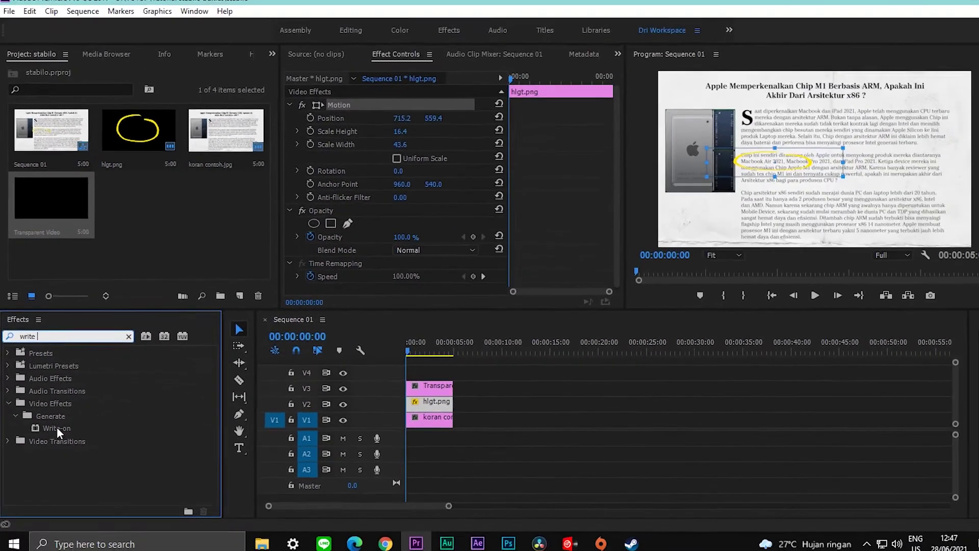
mouse_move(57, 428)
left_mouse_down()
mouse_move(430, 401)
mouse_move(421, 387)
left_mouse_up()
- Scroll to Write-on's brush colour and try, then cancel, sampling a colour from the picture
scroll(568, 200, "down", 2)
scroll(567, 196, "down", 2)
scroll(567, 194, "down", 2)
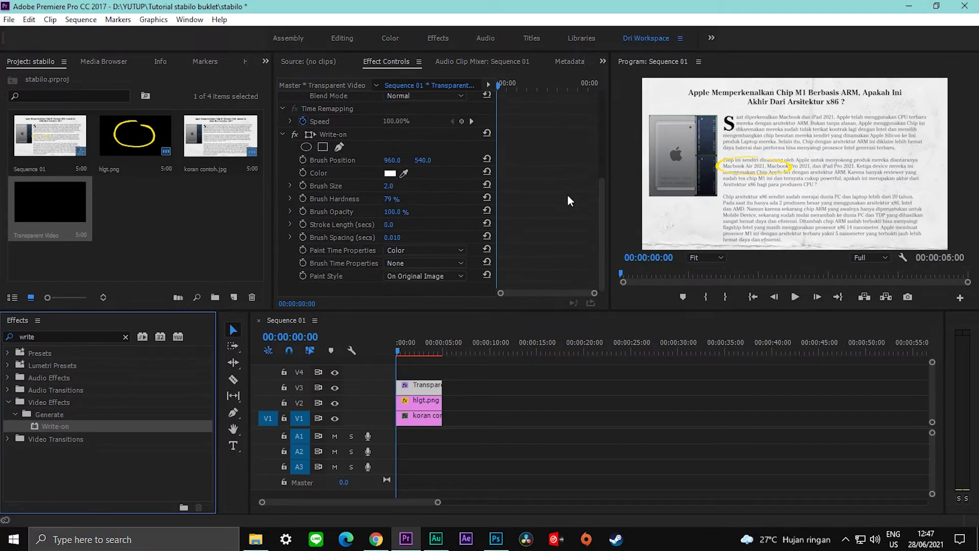
left_click(404, 173)
left_click(398, 178)
- Sample the ellipse's yellow as the Write-on brush colour with the eyedropper
left_click(404, 173)
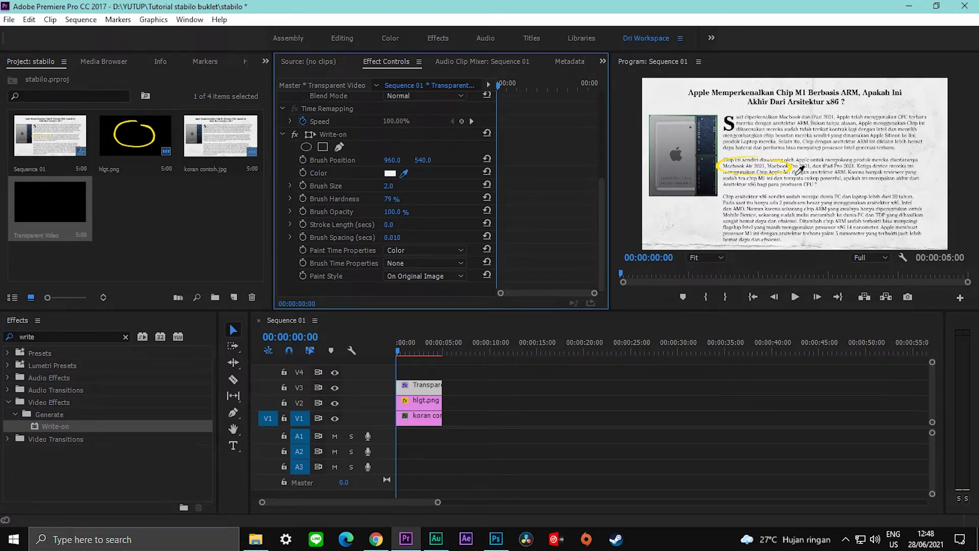
left_click(795, 174)
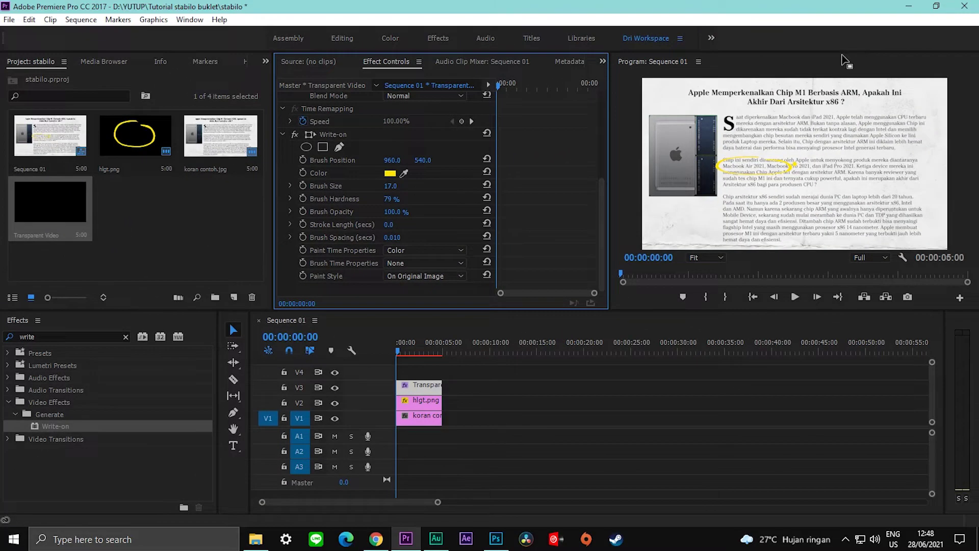
key("grave")
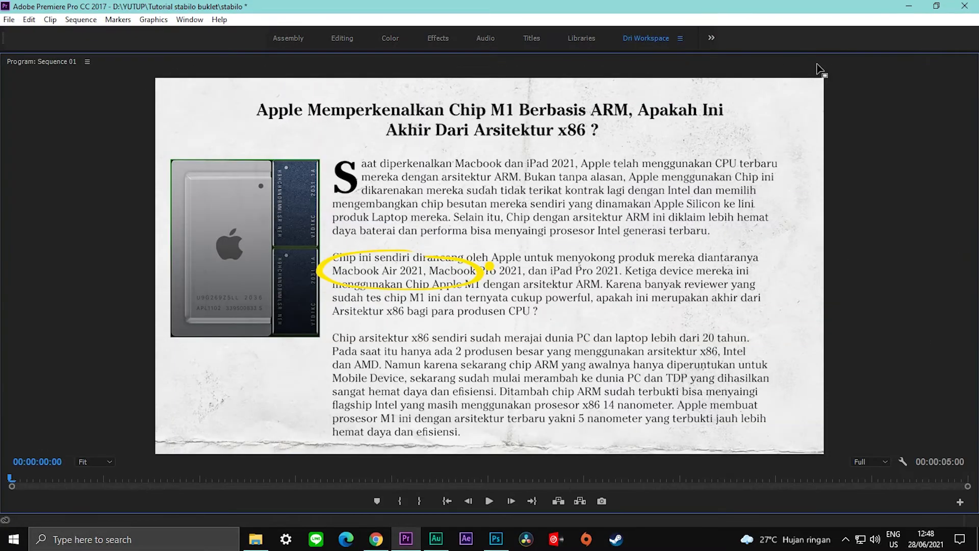
key("grave")
- Set Brush Size 20, Brush Spacing 0.001 and Stroke Length 8 seconds
left_click(398, 187)
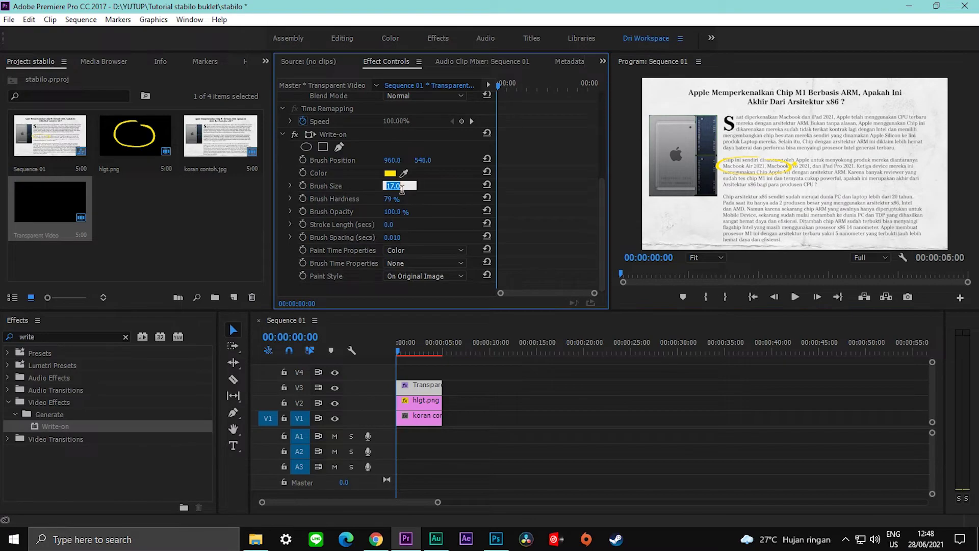
type("20")
key("Return")
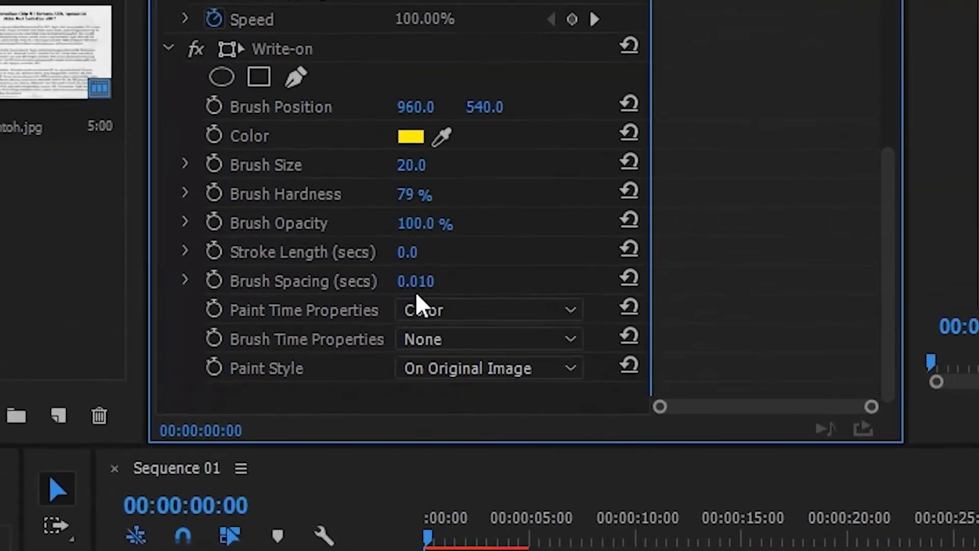
left_click_drag(455, 306, 512, 314)
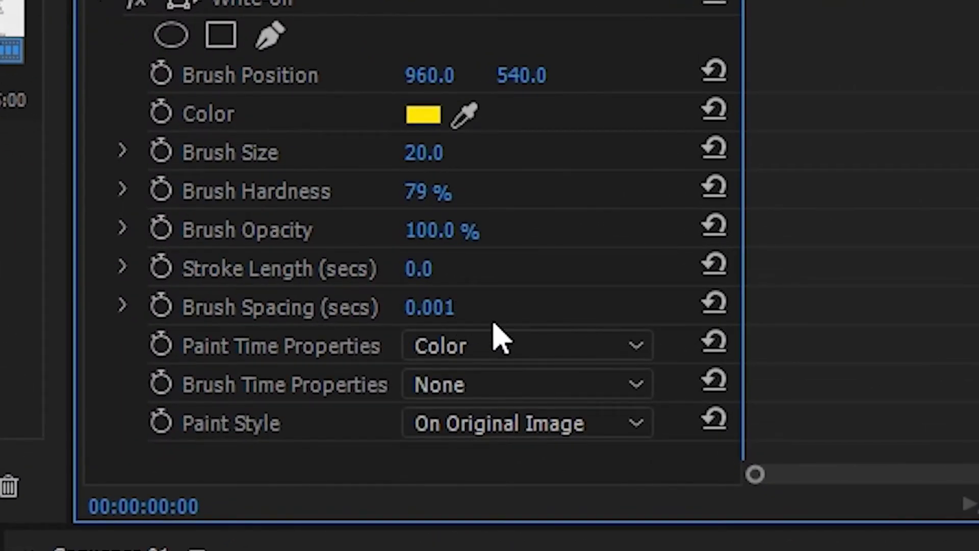
left_click(449, 276)
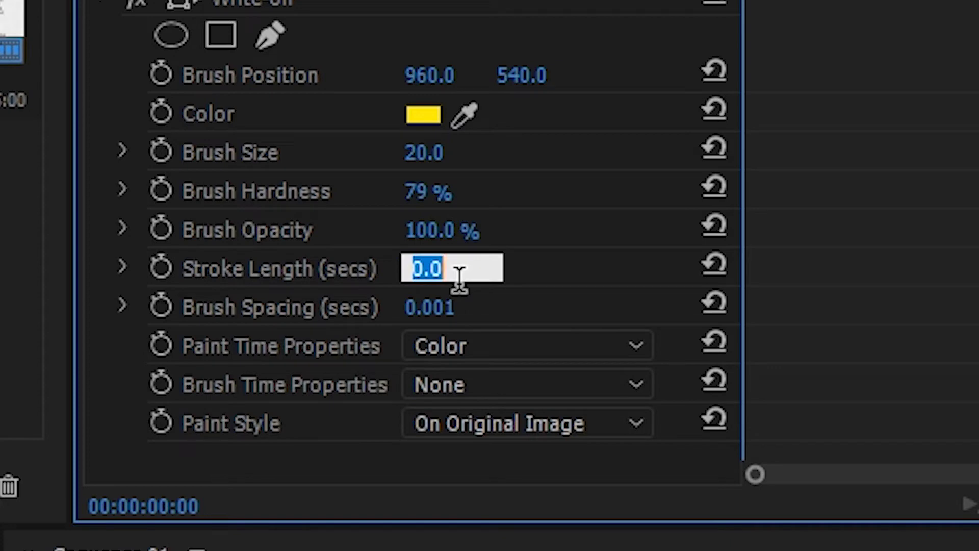
type("8")
key("Return")
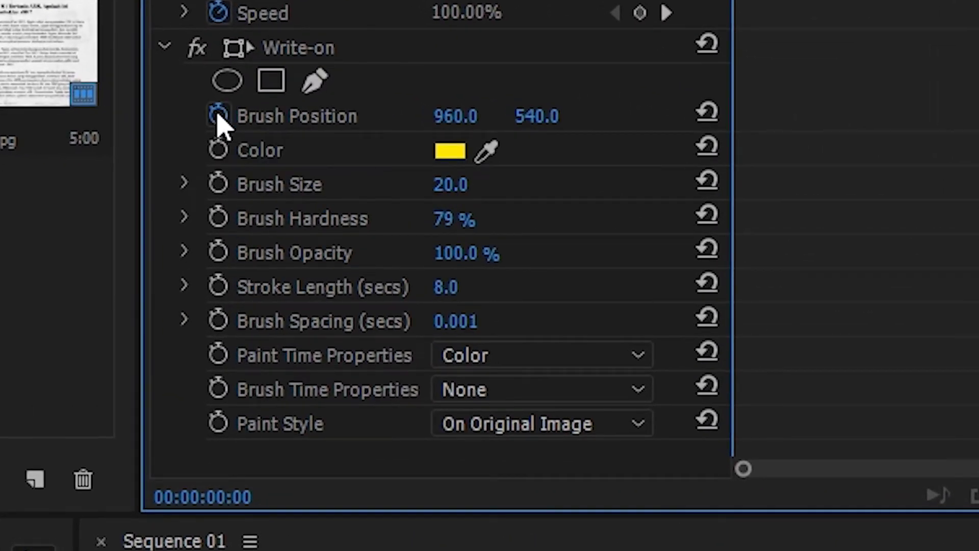
- Enable Brush Position keyframing and place the brush start at the ellipse's top near 'sendiri'
left_click(218, 115)
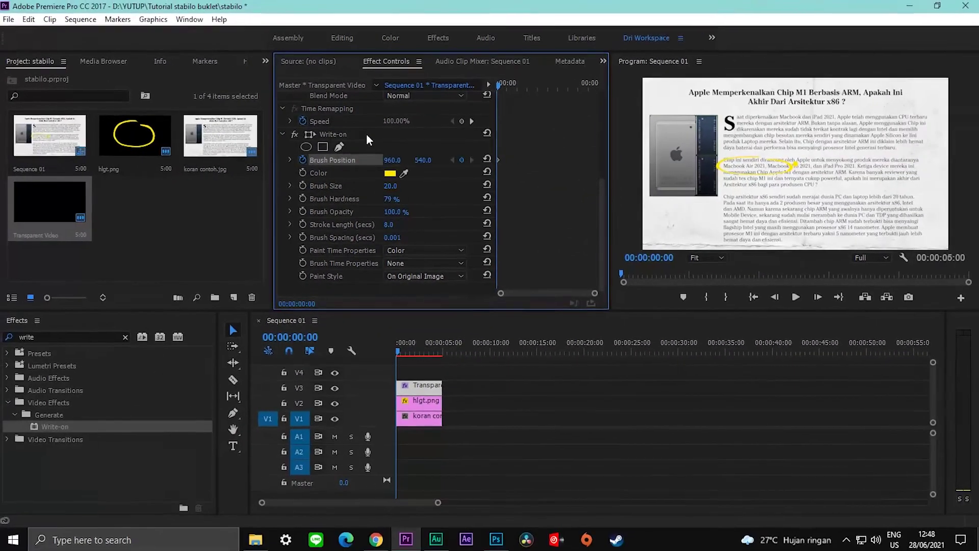
left_click(366, 134)
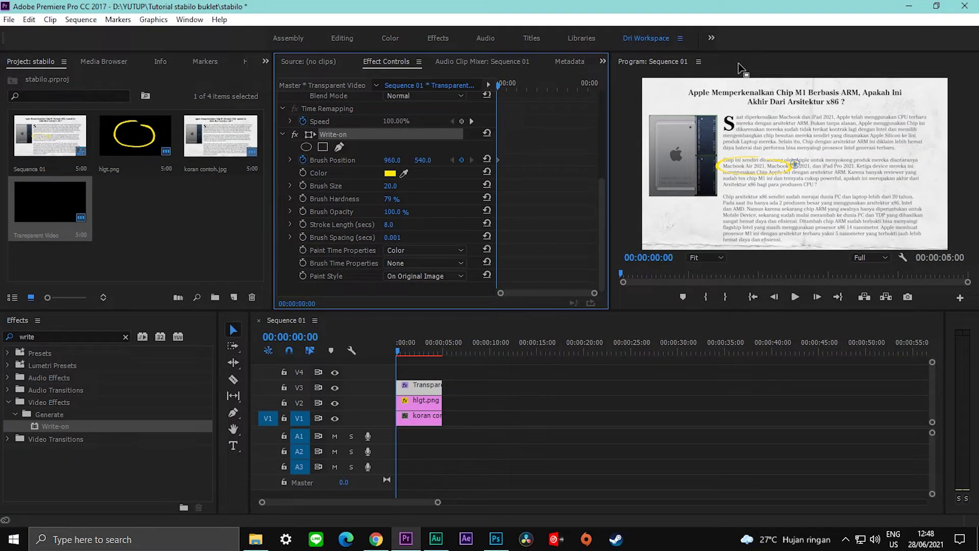
key("grave")
left_click_drag(491, 271, 411, 258)
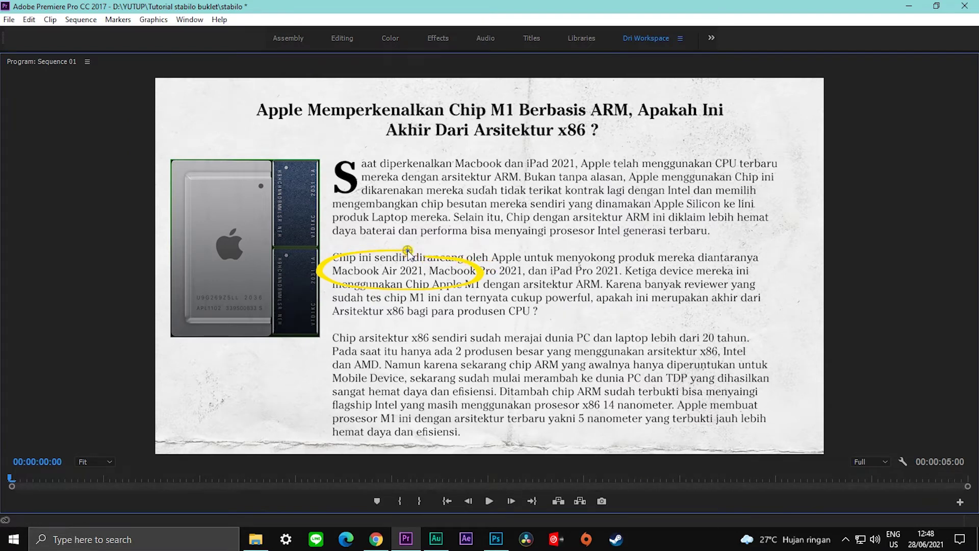
key("grave")
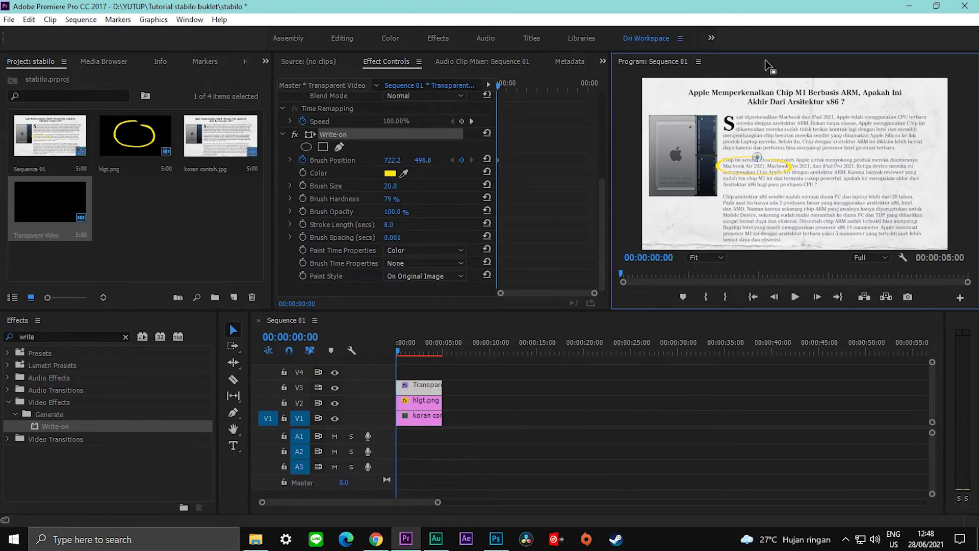
key("grave")
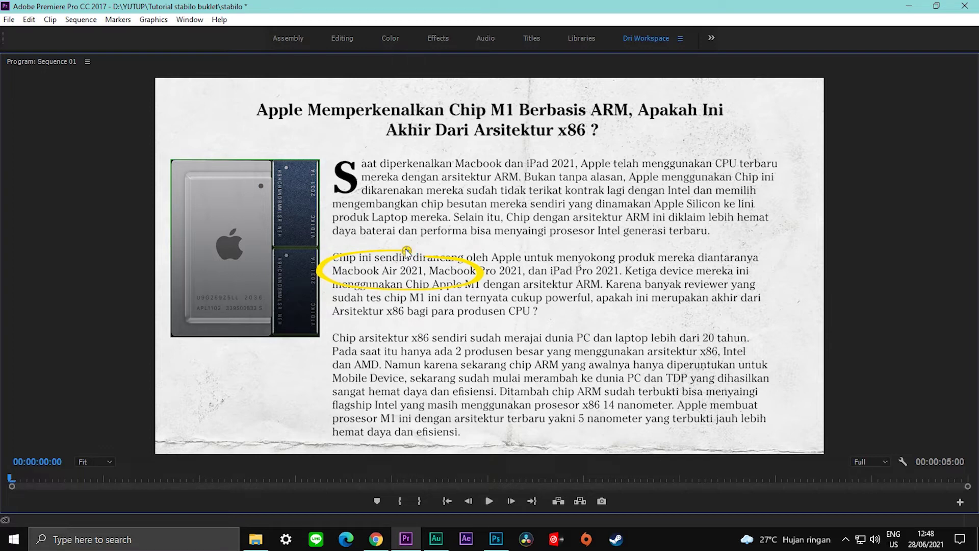
- Step forward frame by frame keyframing the brush around the ellipse, then rewind to the start
key("Right")
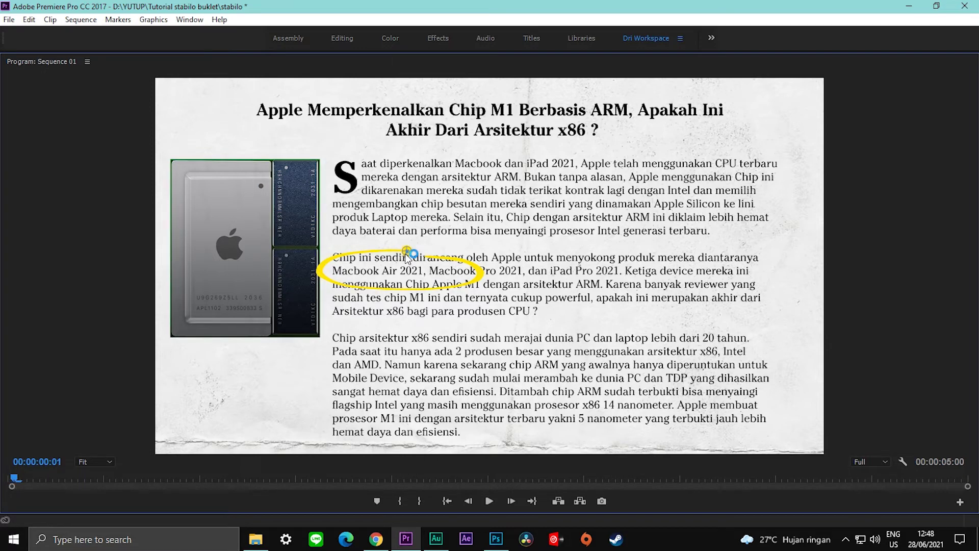
key("Right")
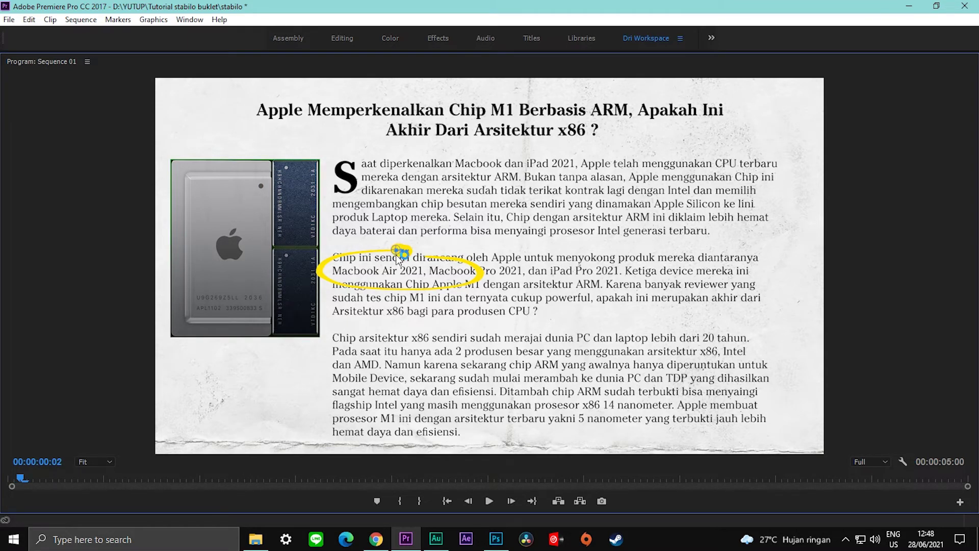
key("Right")
key("Right")
key("Right")
mouse_move(398, 259)
left_mouse_down()
mouse_move(359, 254)
mouse_move(341, 286)
mouse_move(454, 290)
mouse_move(484, 273)
mouse_move(448, 263)
left_mouse_up()
key("Right")
key("Right")
key("Right")
key("Right")
key("Right")
key("Right")
key("Right")
key("Right")
key("Right")
key("Right")
key("Right")
key("Right")
key("Right")
key("Right")
key("Right")
key("Right")
key("Right")
key("Right")
key("Right")
key("Right")
key("Right")
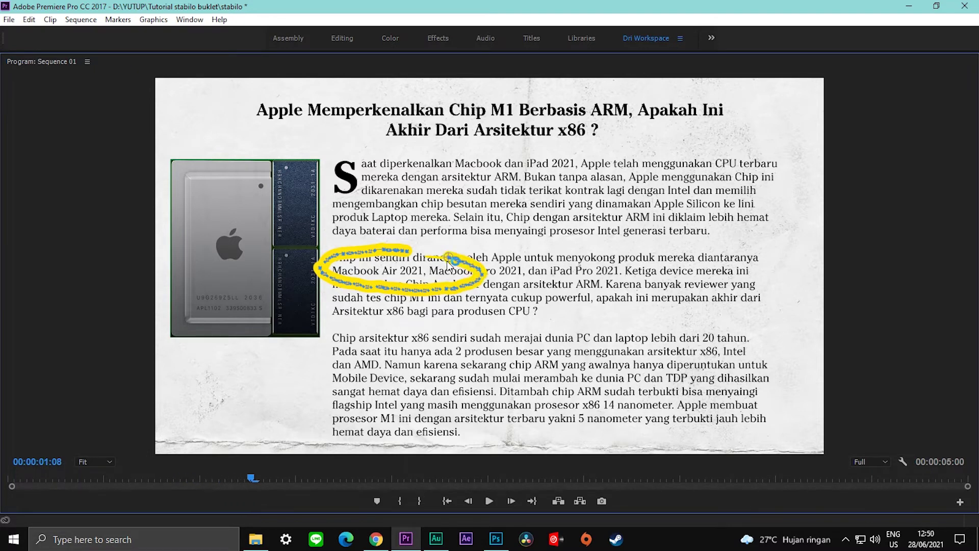
key("Right")
key("Right")
key("grave")
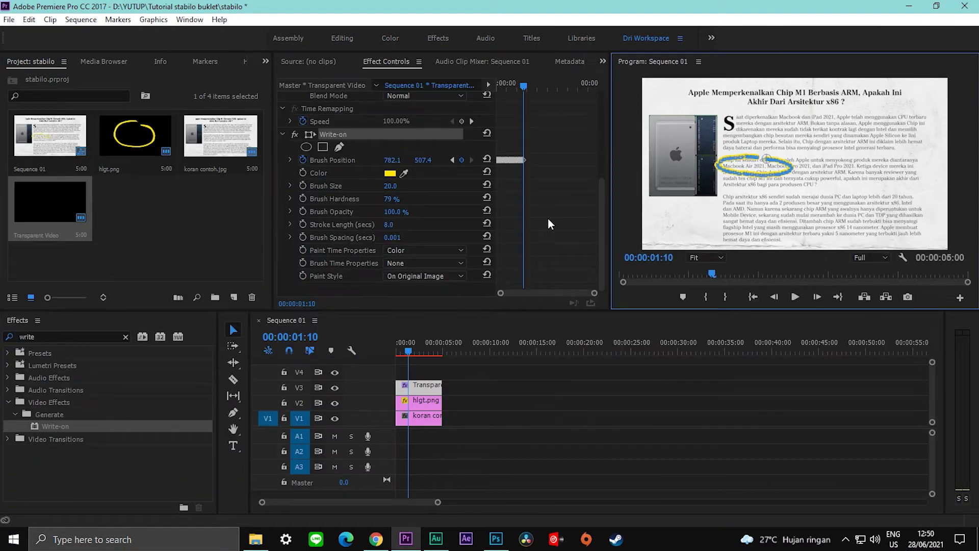
key("grave")
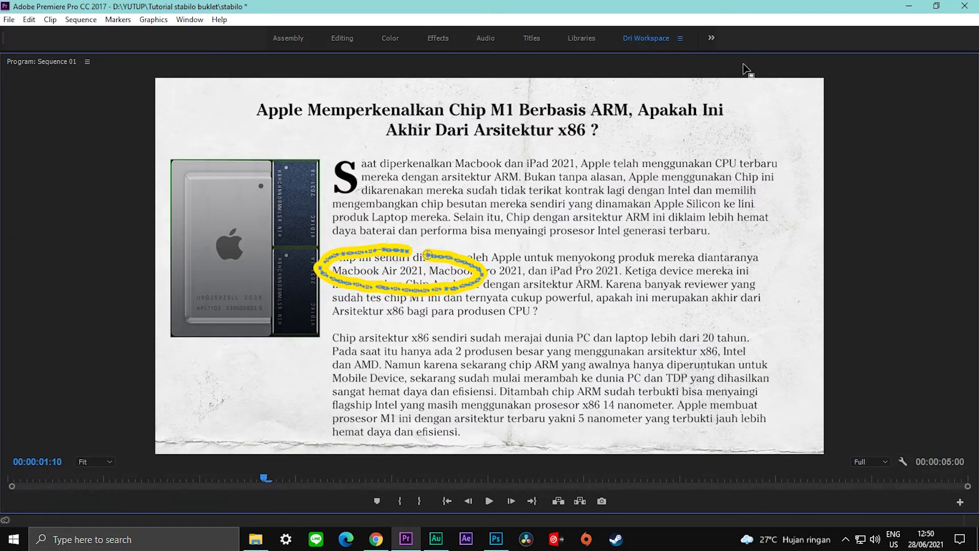
key("grave")
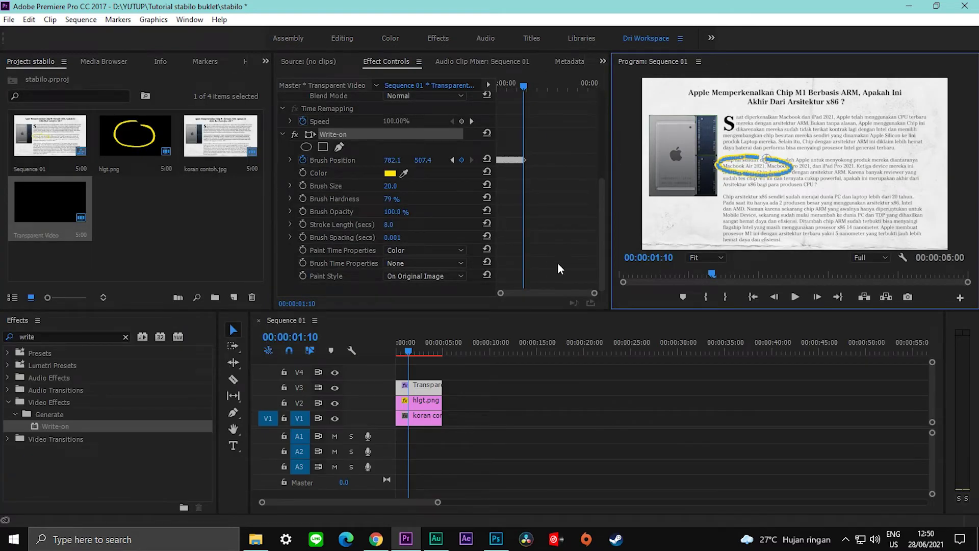
left_click_drag(408, 352, 397, 352)
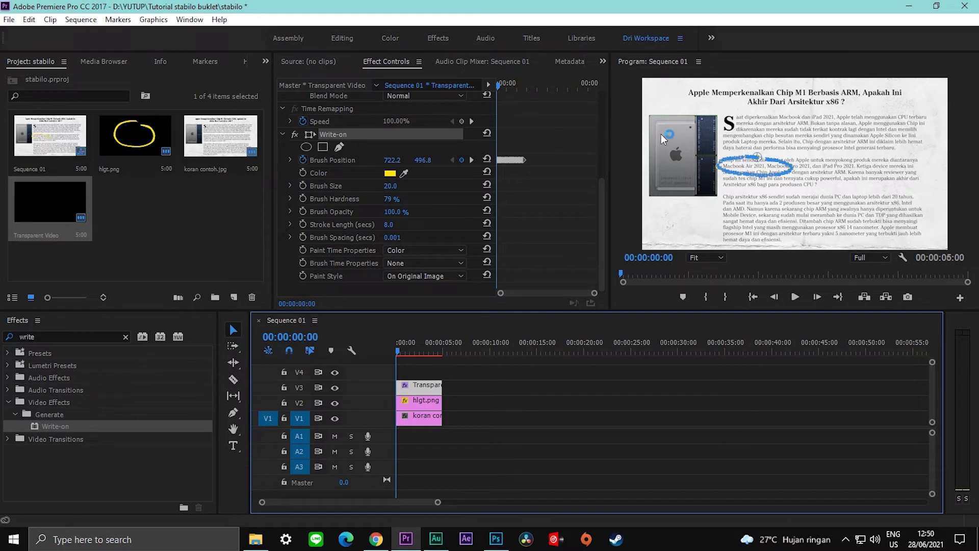
- Deselect the clip and play back the write-on stroke from the first frame
left_click(787, 122)
left_click(348, 134)
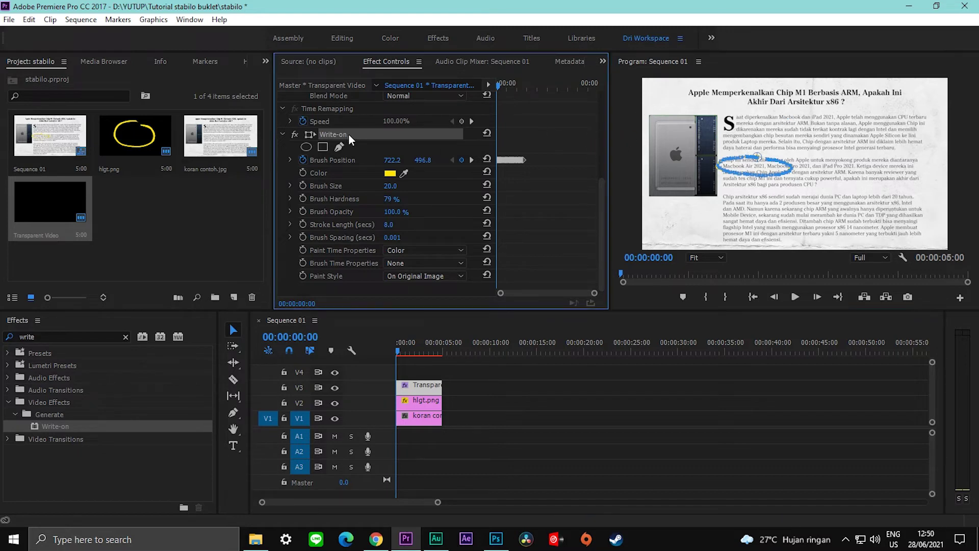
left_click(478, 376)
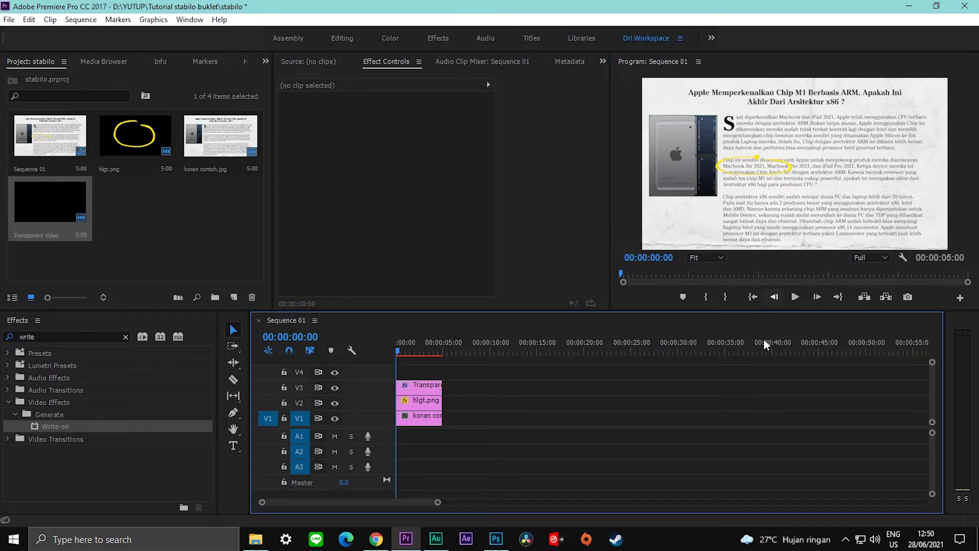
left_click(794, 300)
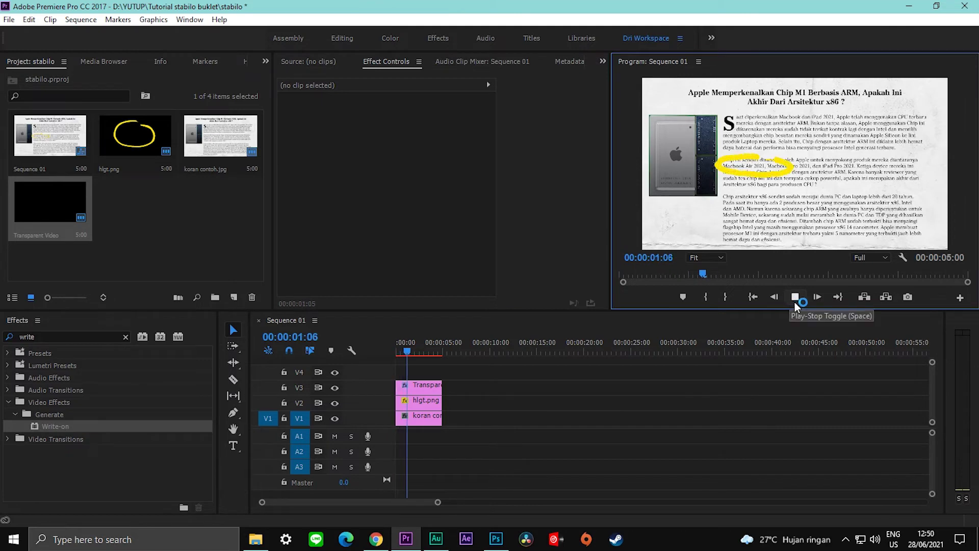
left_click_drag(403, 350, 385, 350)
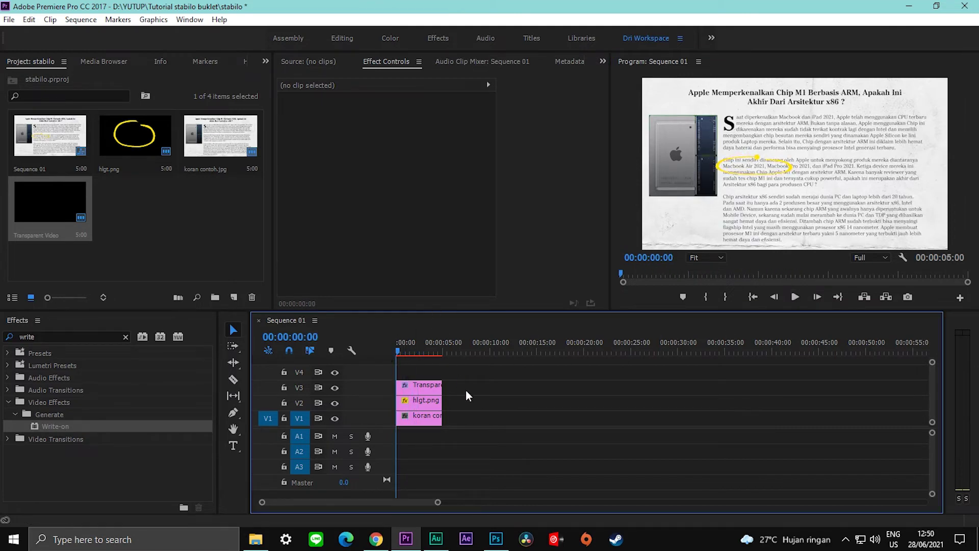
- Search the effects for 'track matte' and drag Track Matte Key onto the Transparent Video clip
left_click(124, 338)
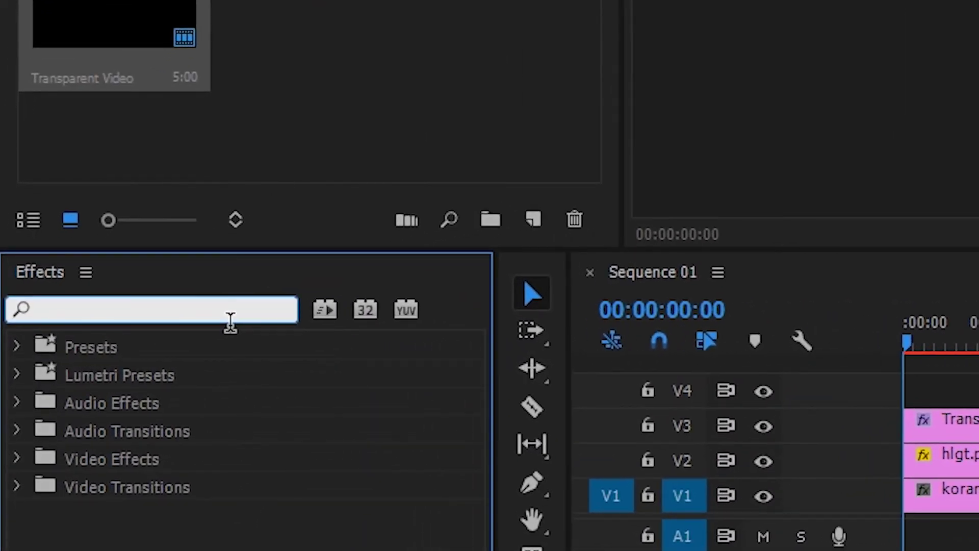
type("t")
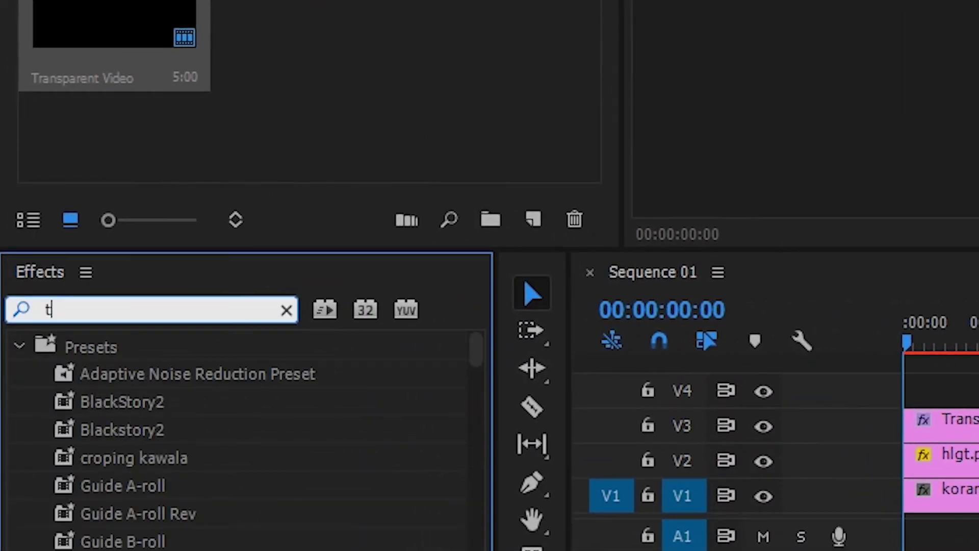
type("rack m")
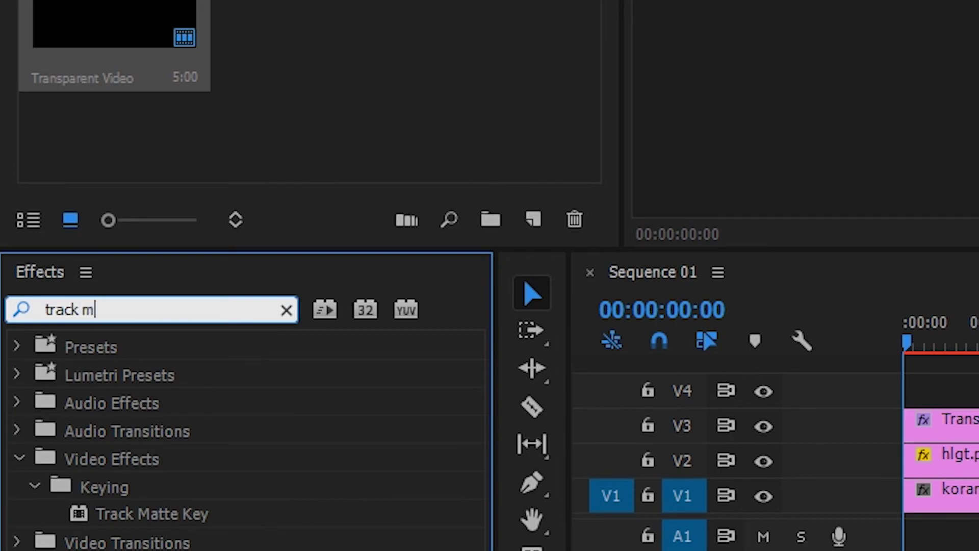
type("atte")
left_click(76, 427)
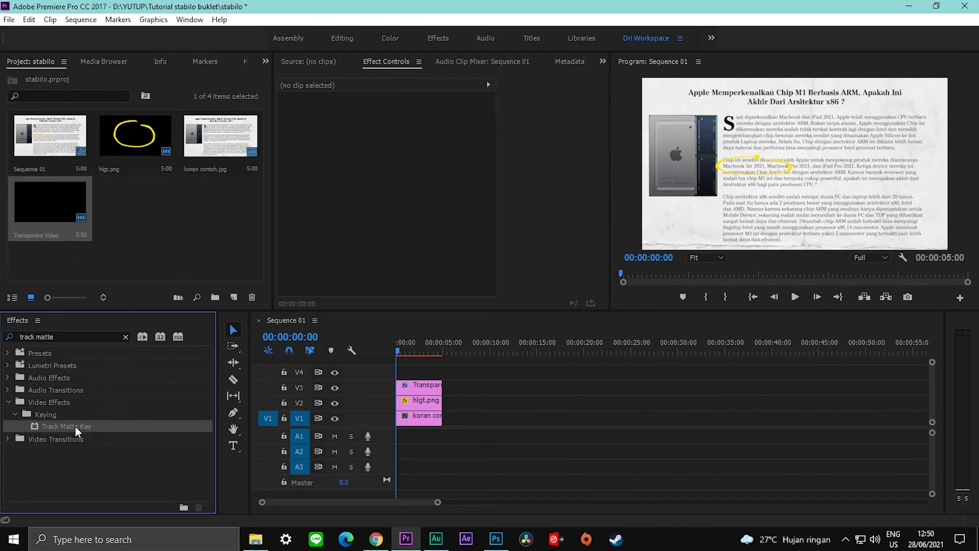
left_click_drag(75, 426, 428, 400)
- Move hlgt.png from track V2 up to track V4
scroll(532, 228, "down", 5)
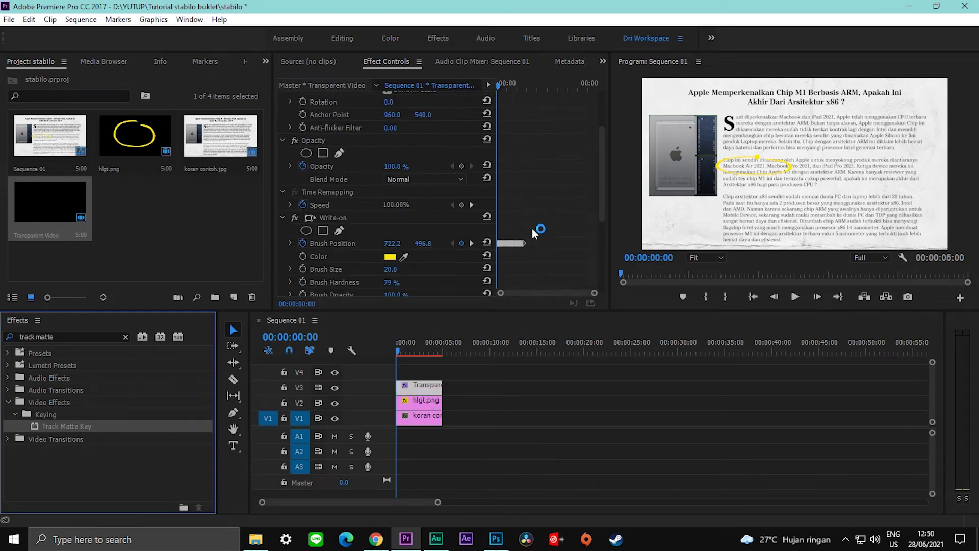
scroll(532, 228, "down", 5)
scroll(531, 228, "down", 2)
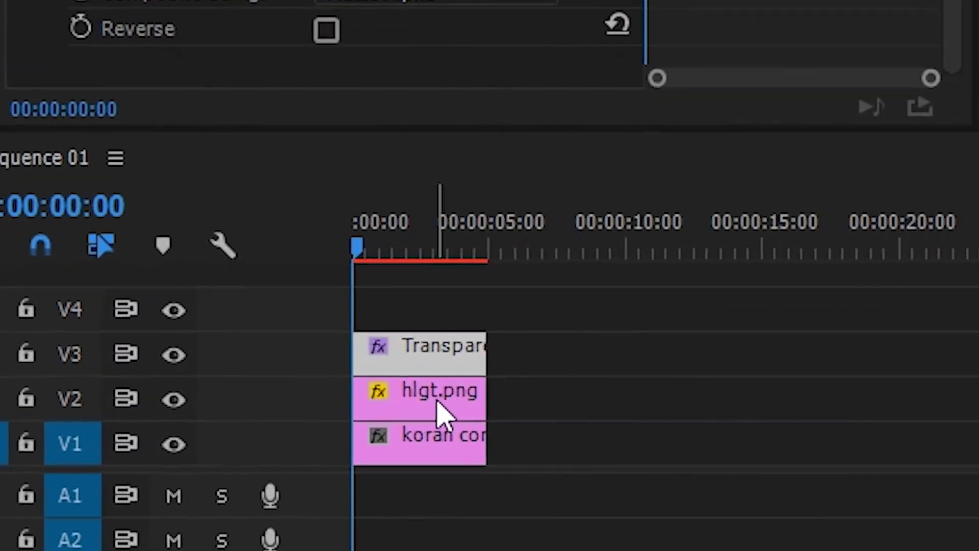
left_click_drag(426, 408, 424, 334)
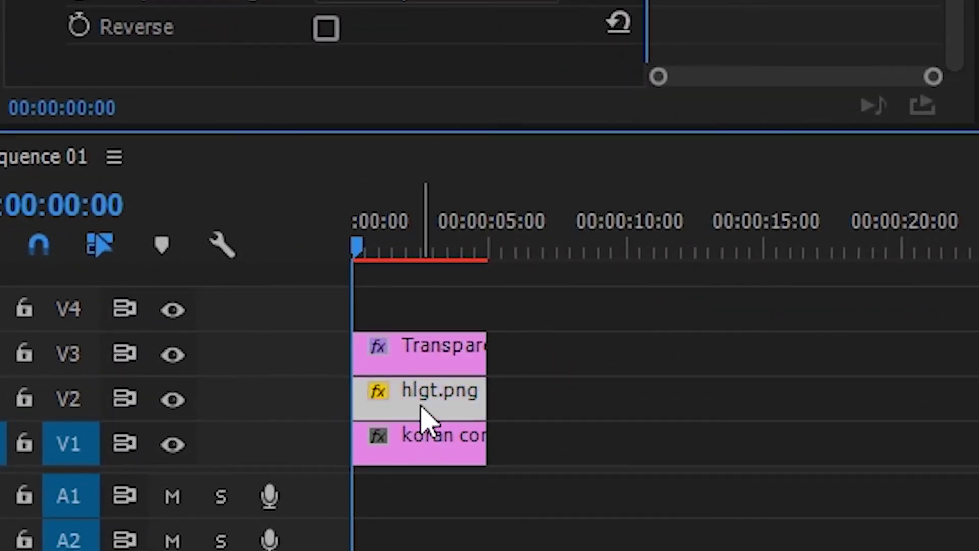
left_click_drag(423, 339, 423, 338)
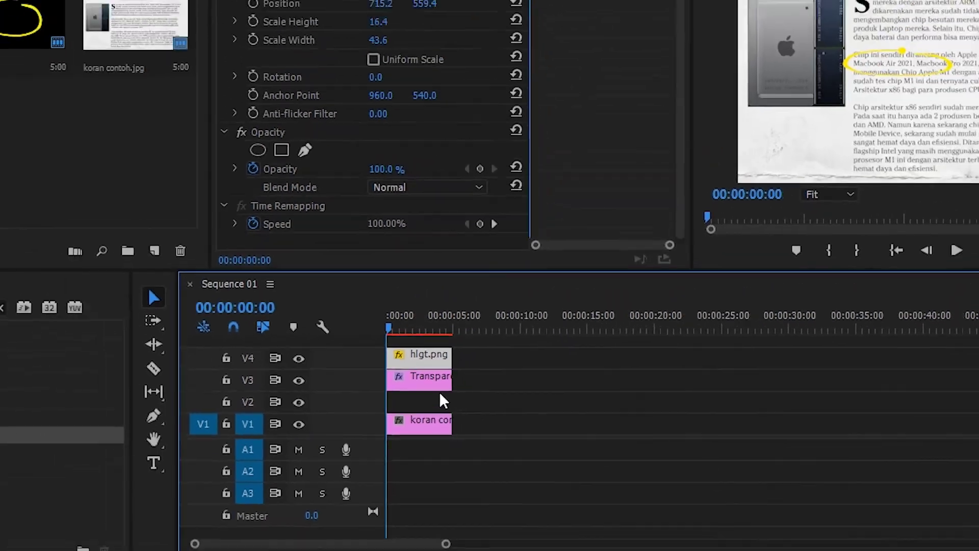
- Set the Track Matte Key's Matte to Video 4 in Effect Controls
scroll(558, 252, "down", 5)
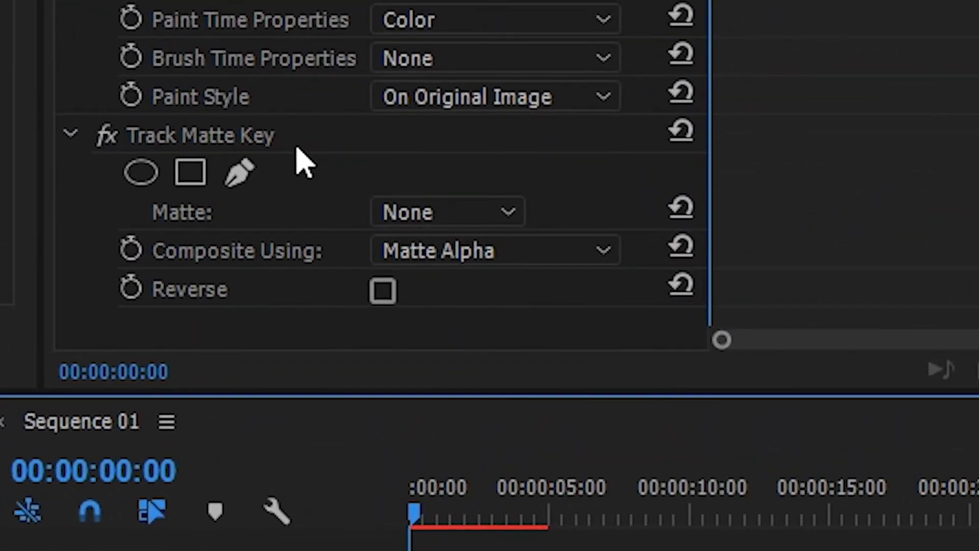
left_click(428, 250)
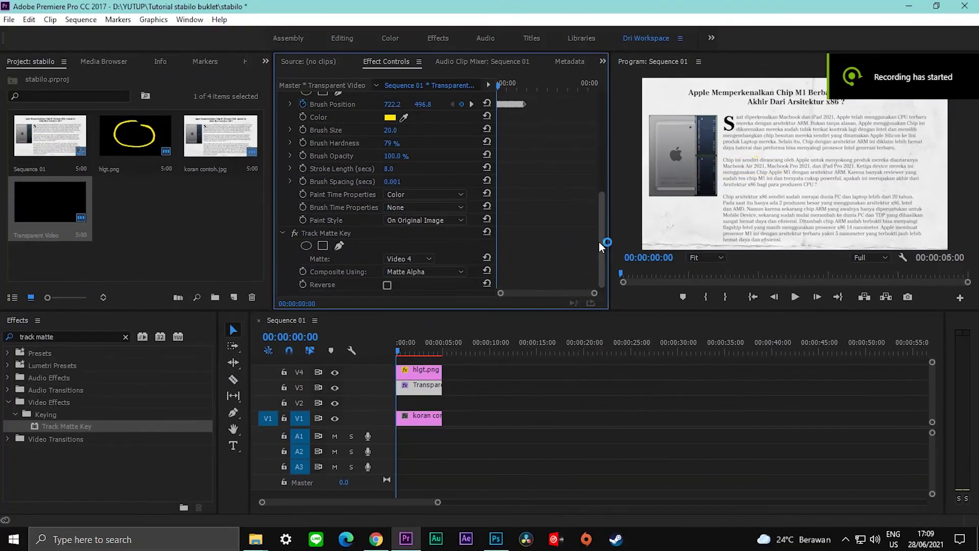
left_click_drag(599, 242, 599, 212)
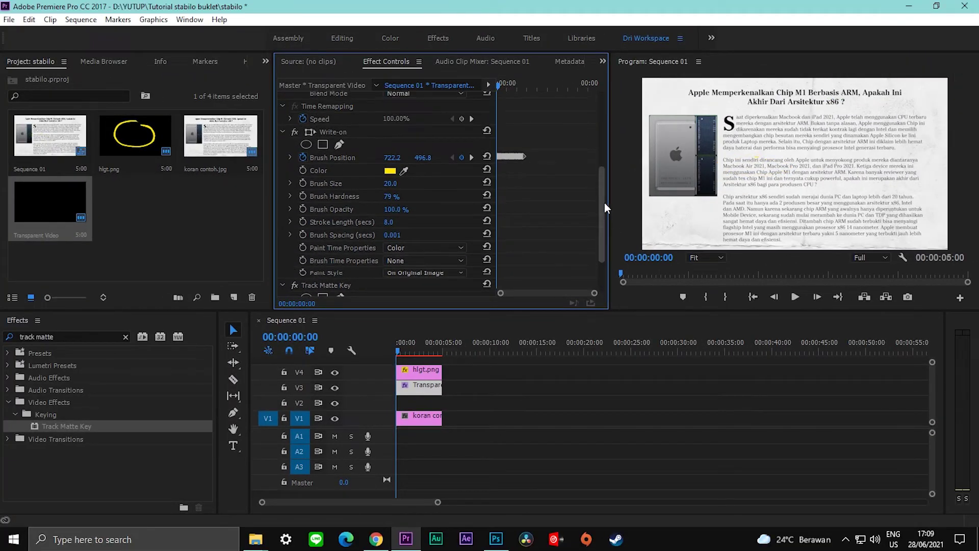
scroll(605, 203, "up", 3)
- Change the Transparent Video clip's Opacity blend mode from Normal to Color Burn, briefly trying Multiply first
left_click(429, 158)
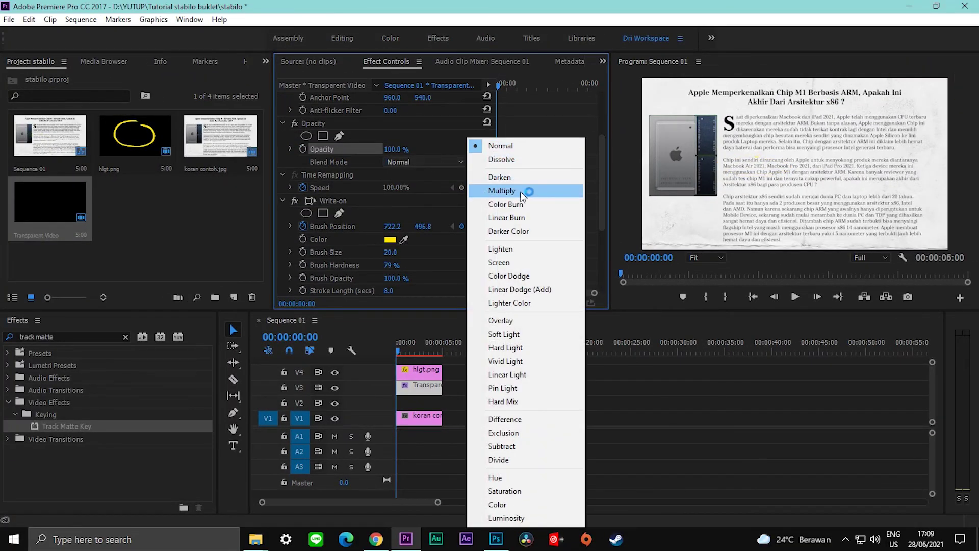
left_click(522, 192)
left_click(432, 163)
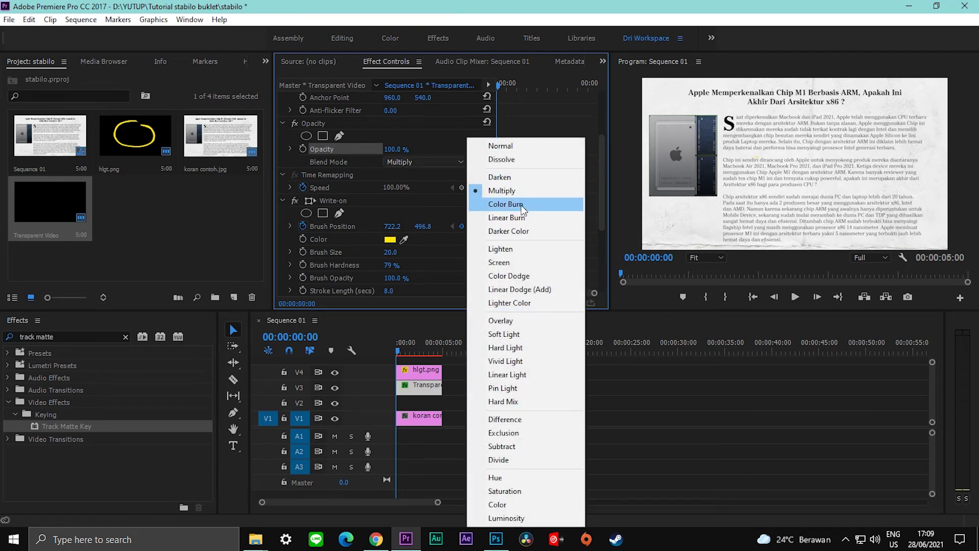
left_click(510, 204)
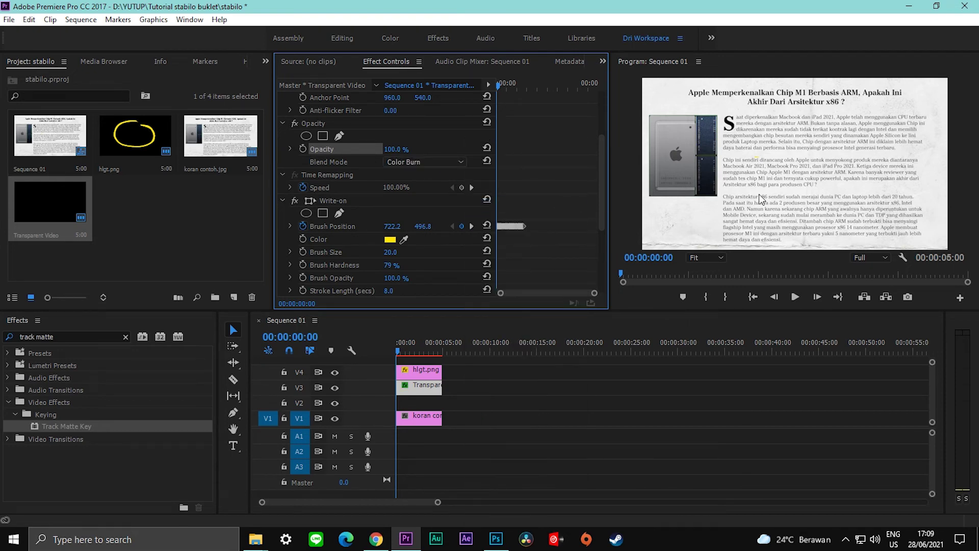